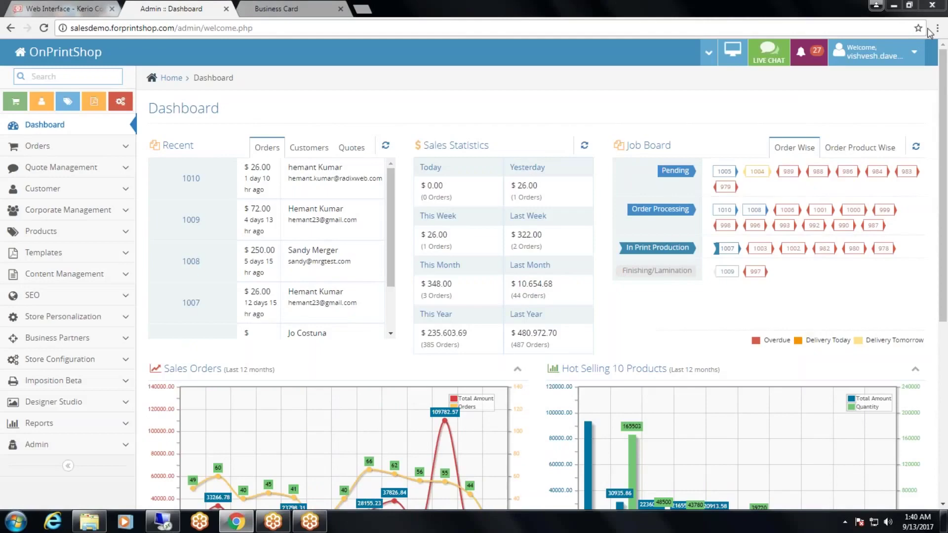
# - Open the store's Product Page Layout list and preview the layout l1
pyautogui.click(48, 322)
pyautogui.click(48, 336)
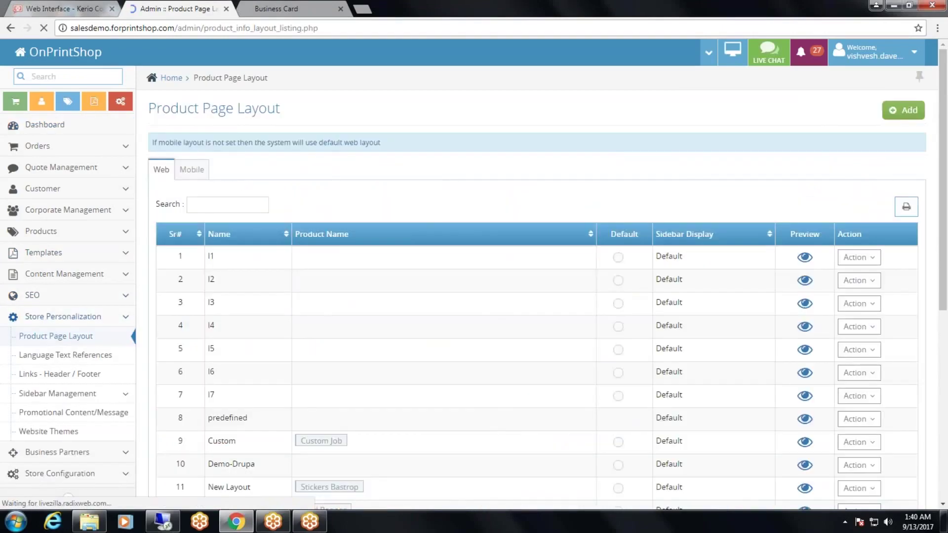
pyautogui.moveTo(167, 257); pyautogui.dragTo(487, 264)
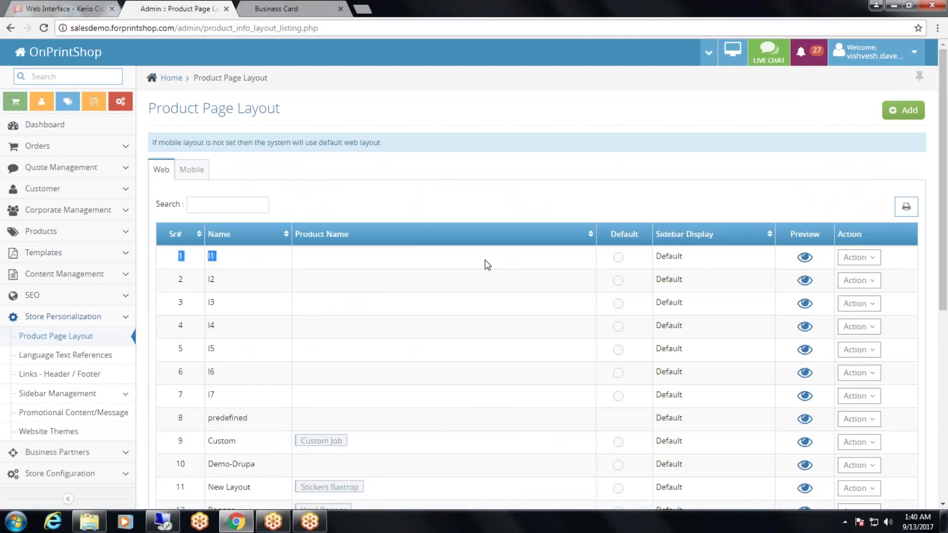
pyautogui.moveTo(622, 267); pyautogui.dragTo(682, 256)
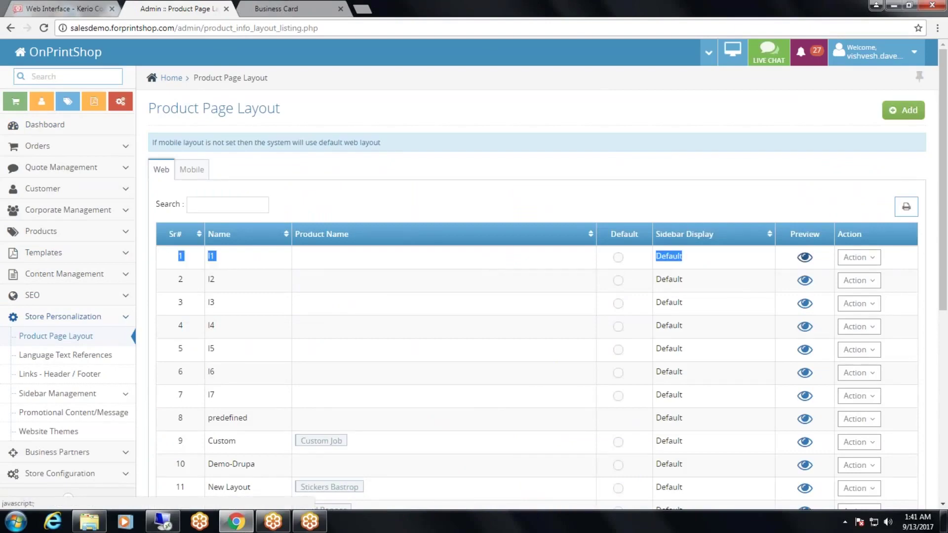
pyautogui.click(805, 258)
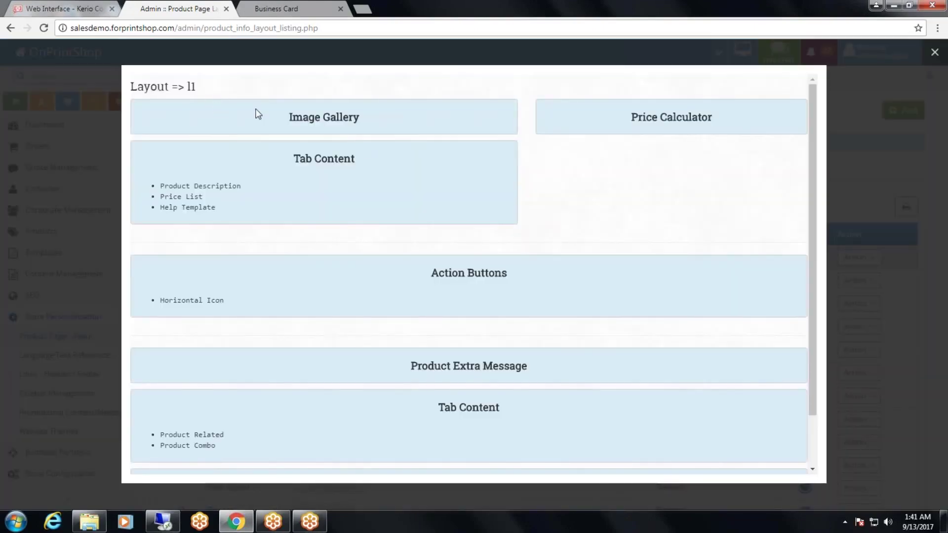
# - Examine the content blocks in the l1 preview, from Image Gallery and Price Calculator down to Product Review, and close the preview
pyautogui.tripleClick(289, 117)
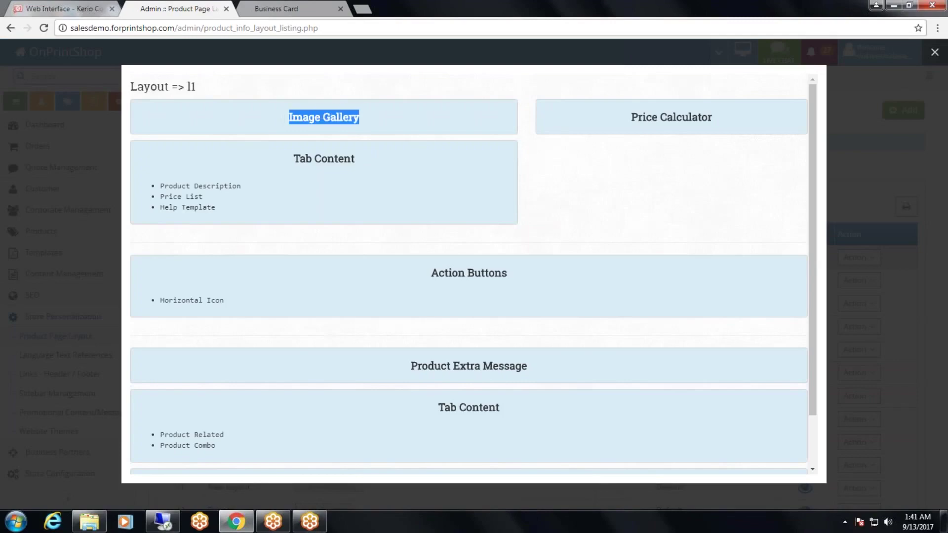
pyautogui.moveTo(590, 116); pyautogui.dragTo(692, 117)
pyautogui.moveTo(275, 150); pyautogui.dragTo(328, 159)
pyautogui.moveTo(437, 271); pyautogui.dragTo(508, 272)
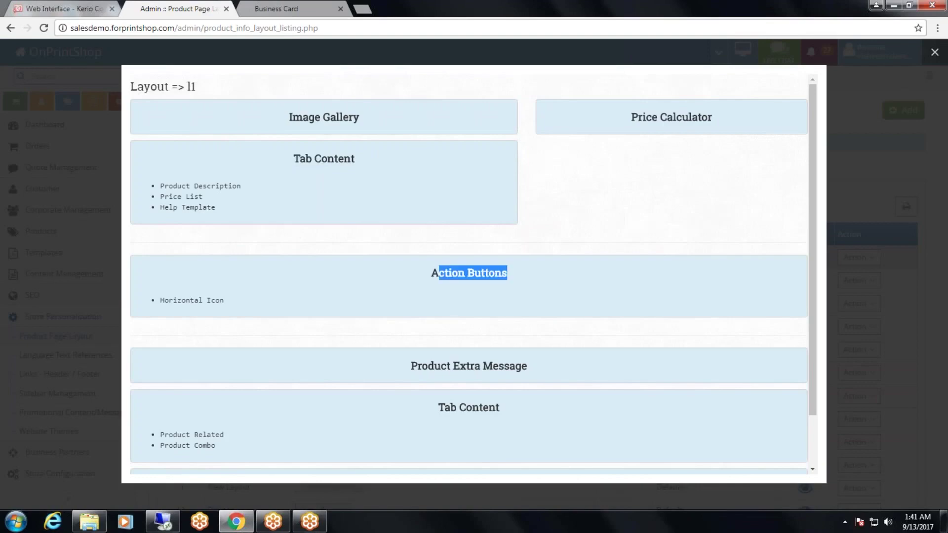
pyautogui.moveTo(410, 366); pyautogui.dragTo(529, 366)
pyautogui.moveTo(438, 407); pyautogui.dragTo(499, 407)
pyautogui.scroll(-2, 537, 339)
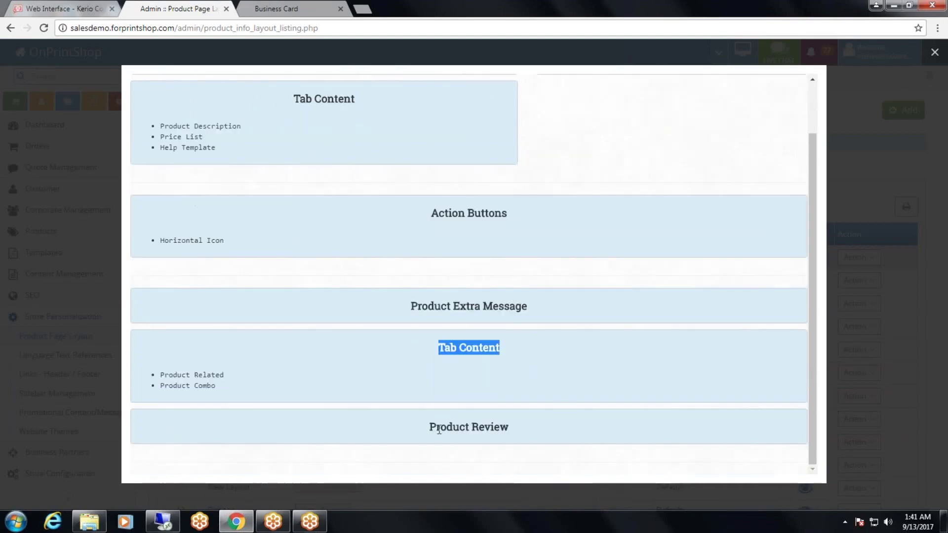
pyautogui.moveTo(428, 428); pyautogui.dragTo(511, 425)
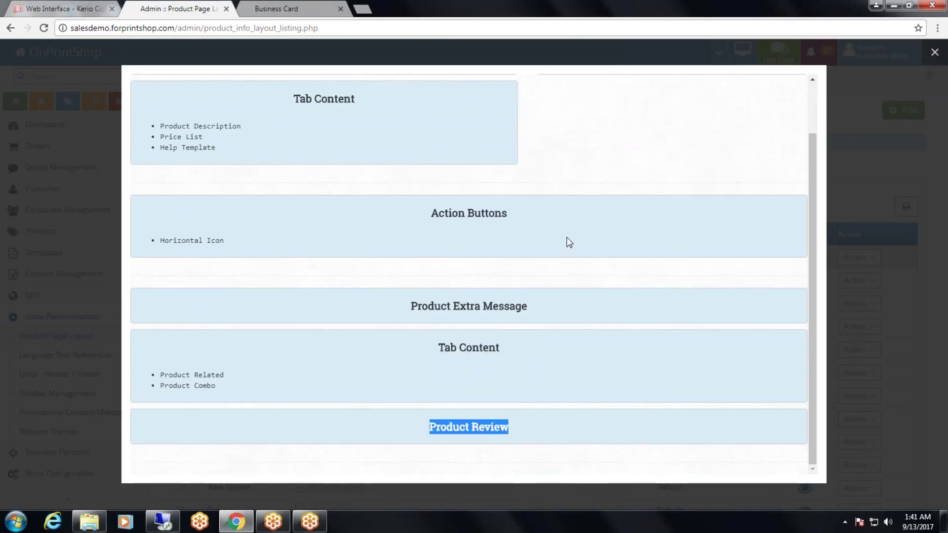
pyautogui.scroll(2, 600, 224)
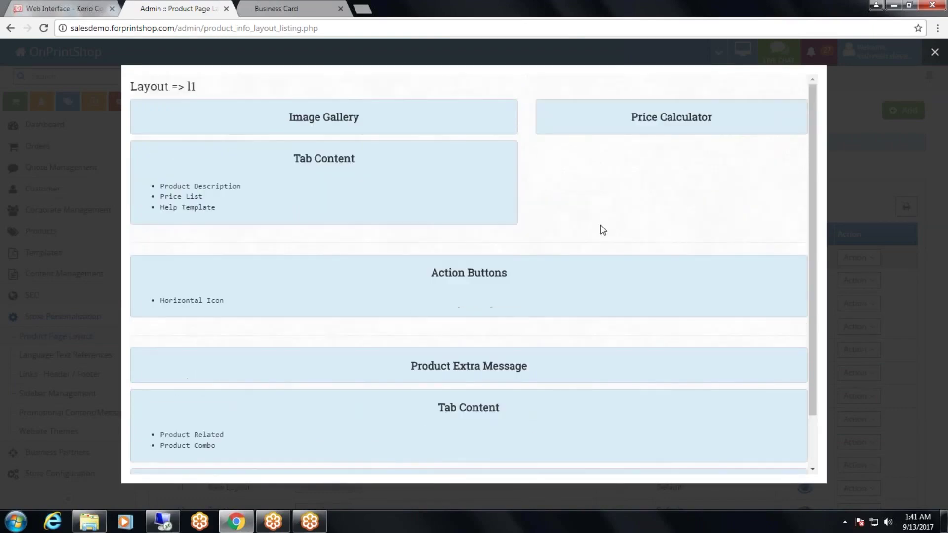
pyautogui.click(934, 53)
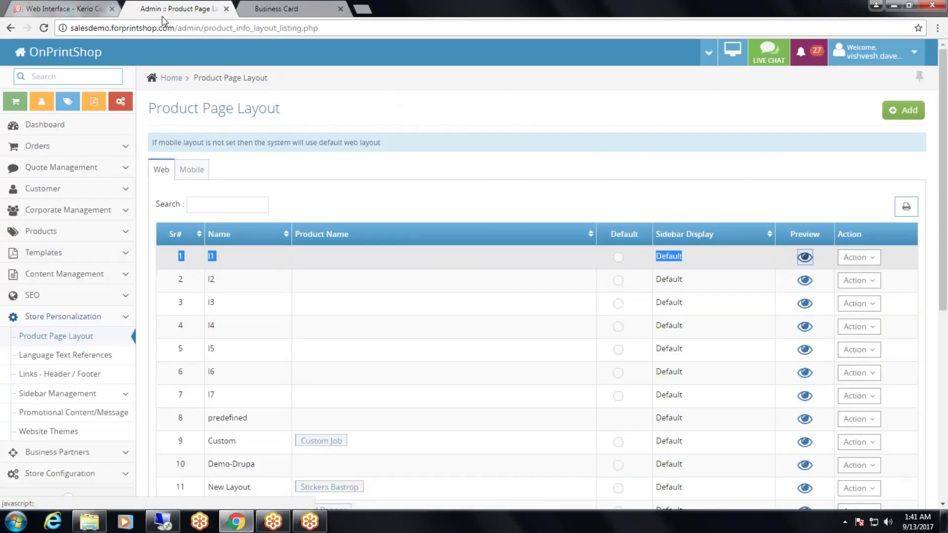
# - Examine the image gallery and the Find Your Price section on the storefront's Standard Business Cards page
pyautogui.click(277, 6)
pyautogui.scroll(-1, 295, 131)
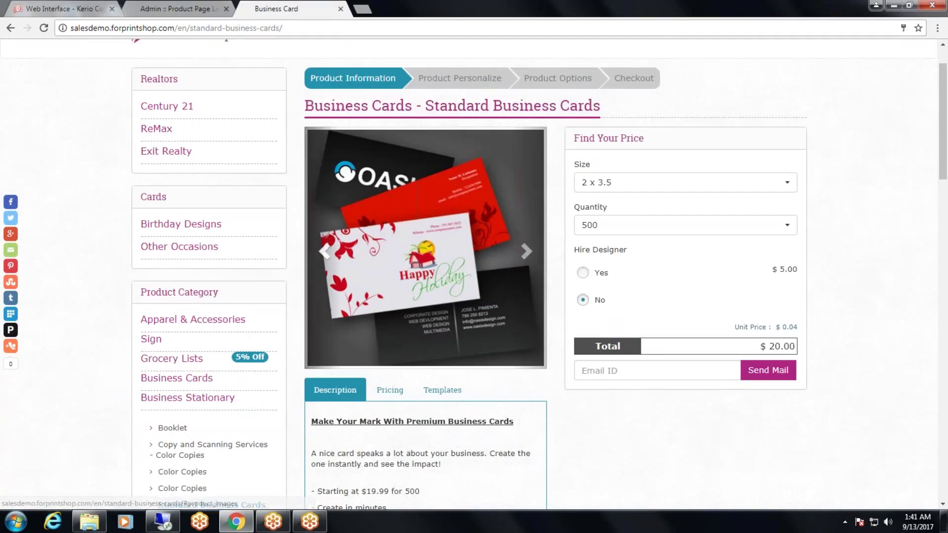
pyautogui.scroll(-2, 527, 140)
pyautogui.click(526, 138)
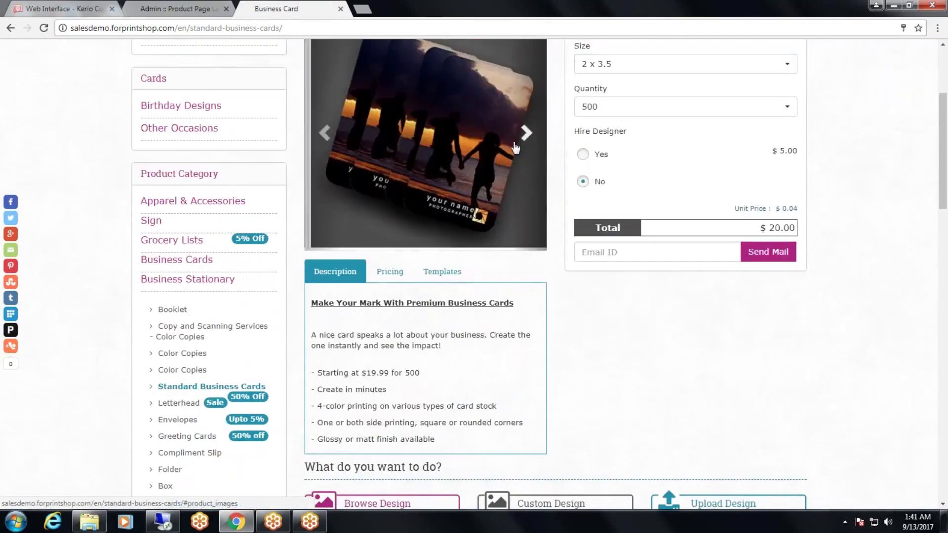
pyautogui.scroll(2, 499, 206)
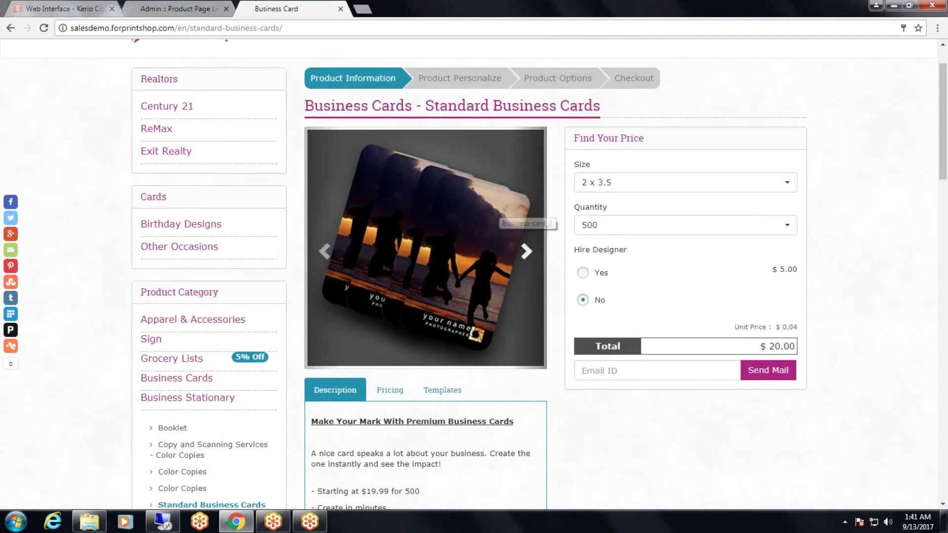
pyautogui.moveTo(579, 139); pyautogui.dragTo(658, 138)
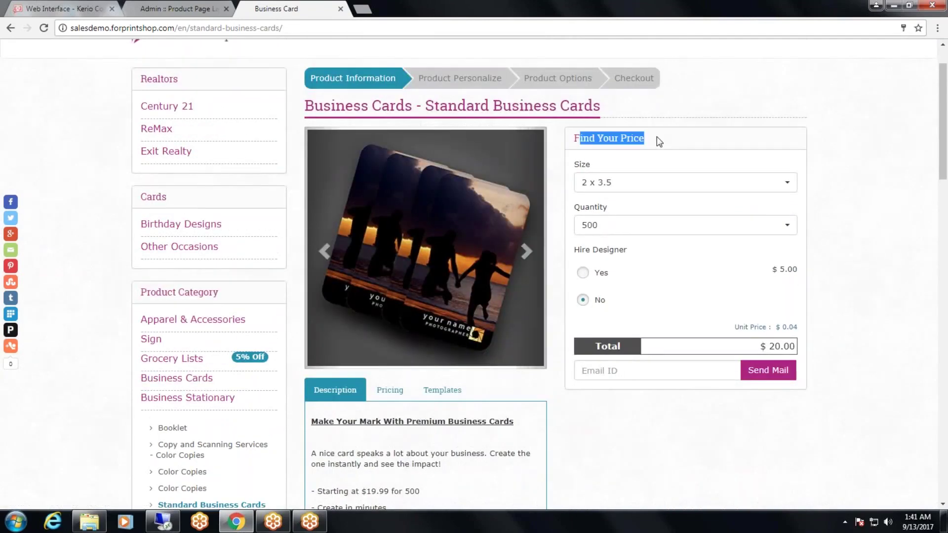
pyautogui.scroll(-3, 656, 138)
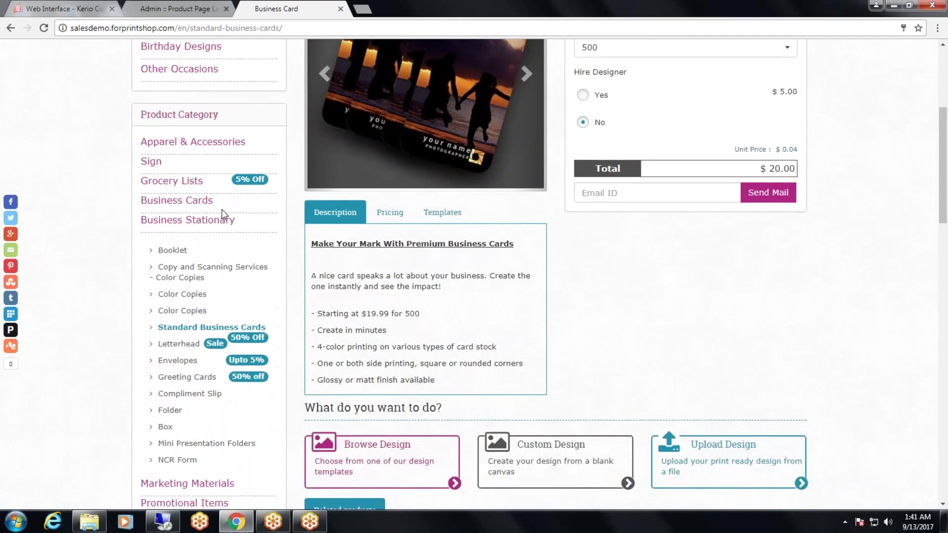
# - Examine the product page's Pricing and Description content, design options, related products and Product Review section
pyautogui.click(389, 213)
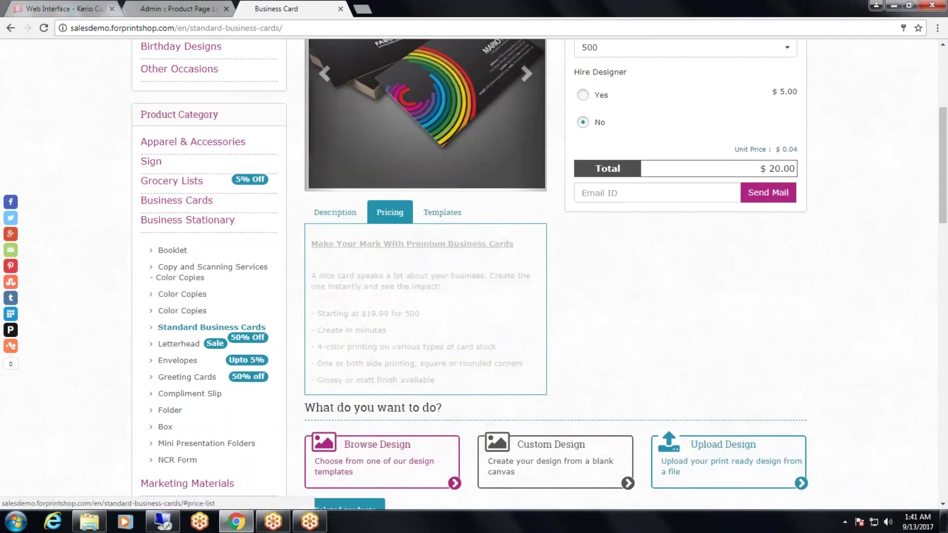
pyautogui.click(388, 213)
pyautogui.click(334, 213)
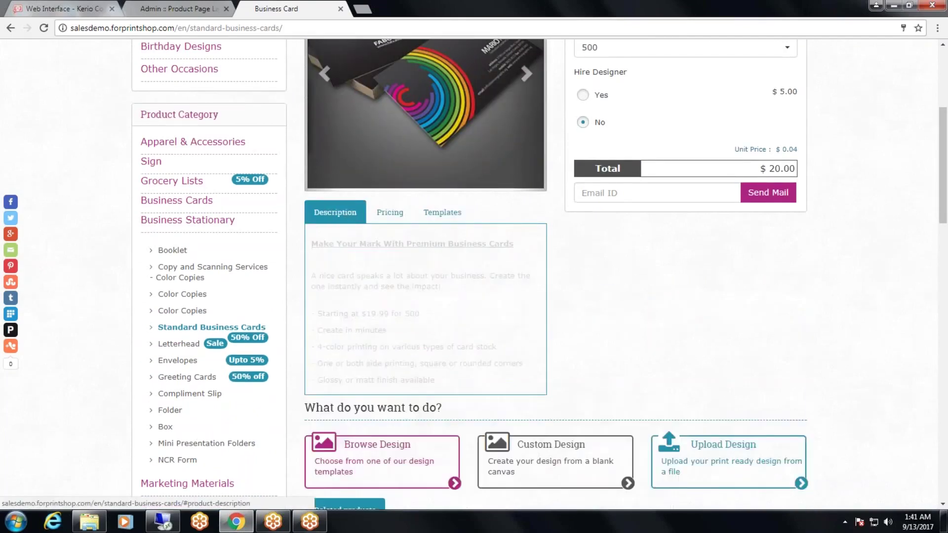
pyautogui.scroll(-2, 333, 186)
pyautogui.moveTo(302, 289); pyautogui.dragTo(462, 351)
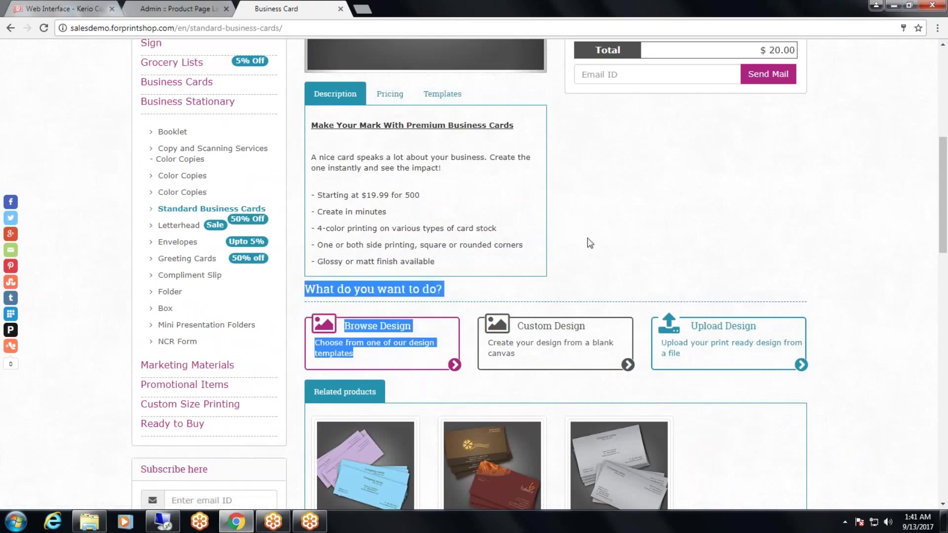
pyautogui.scroll(-5, 591, 241)
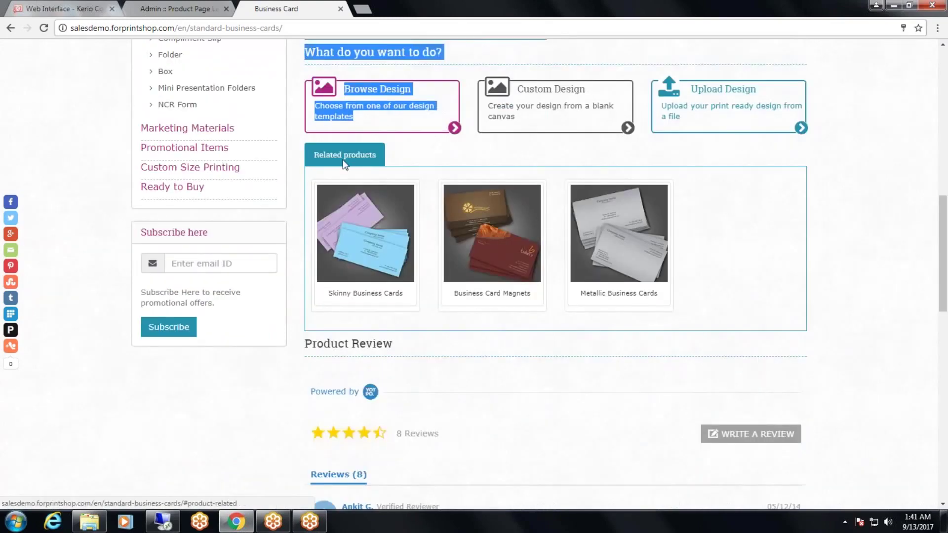
pyautogui.moveTo(305, 344); pyautogui.dragTo(393, 345)
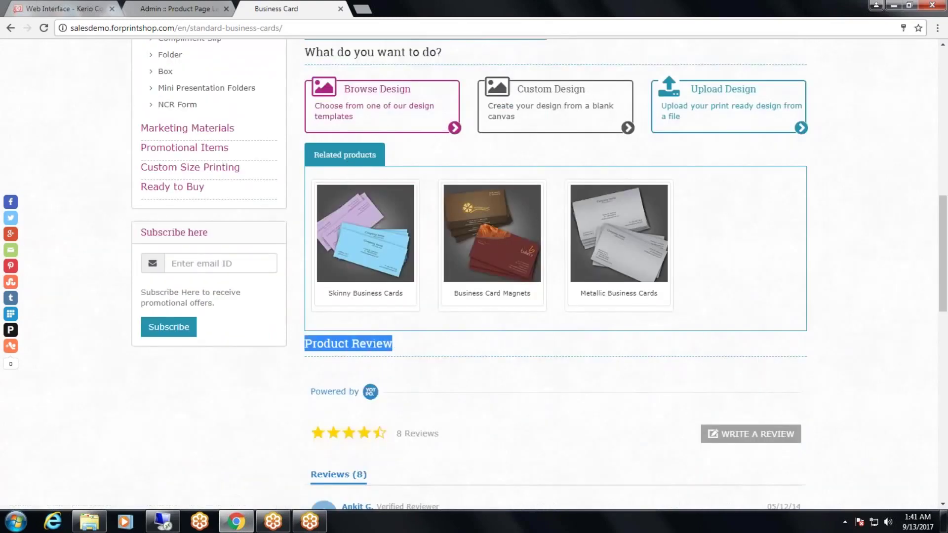
pyautogui.scroll(12, 807, 205)
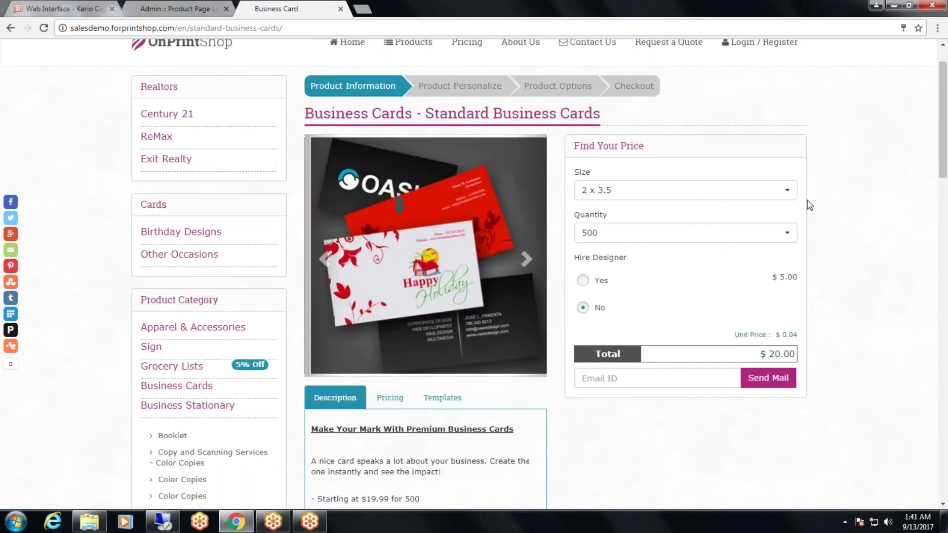
pyautogui.scroll(1, 807, 203)
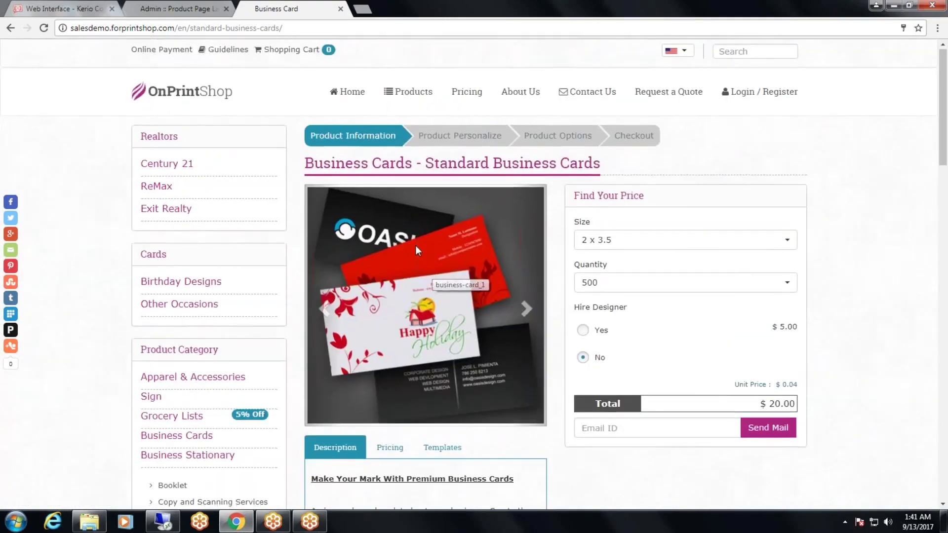
# - Review the whole Standard Business Cards page again, comparing how its content sections are arranged down to the reviews
pyautogui.scroll(-2, 416, 245)
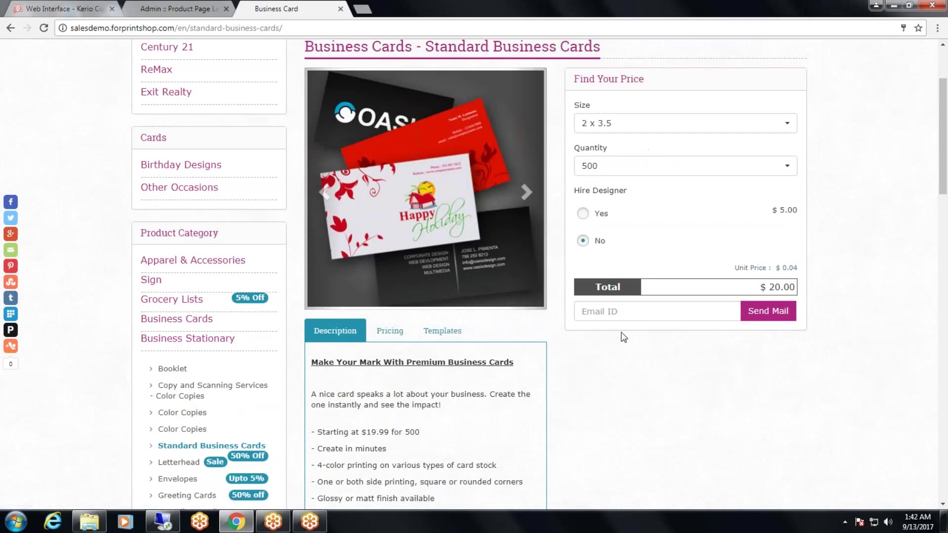
pyautogui.scroll(-2, 620, 334)
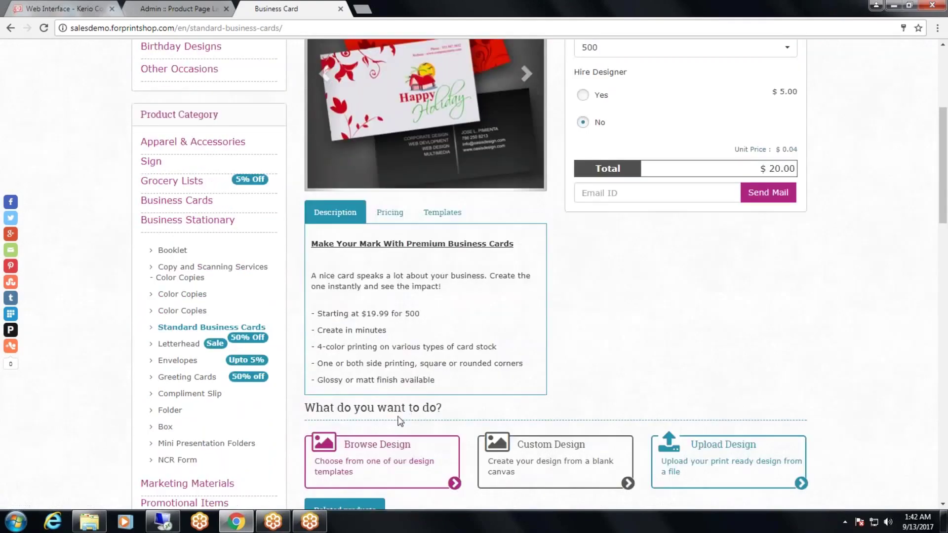
pyautogui.moveTo(401, 410); pyautogui.dragTo(412, 446)
pyautogui.click(573, 298)
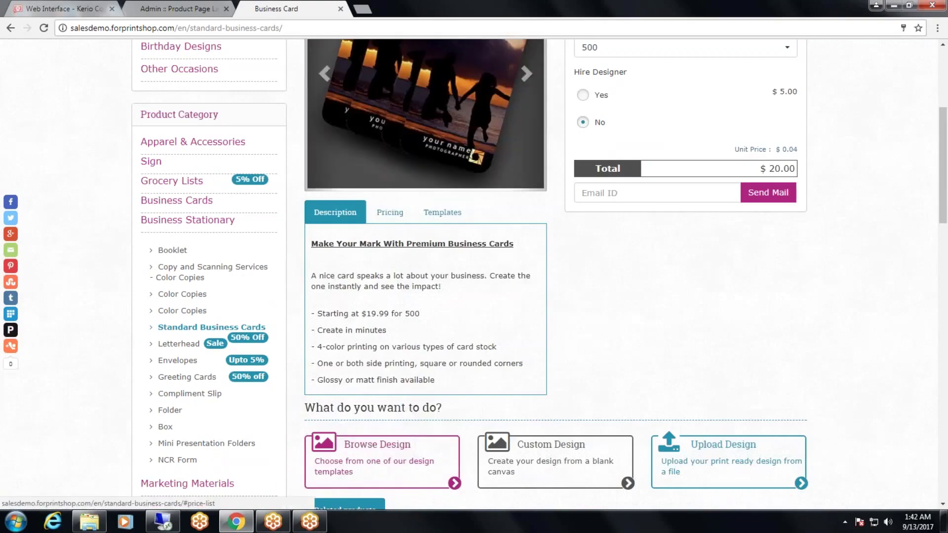
pyautogui.scroll(-5, 390, 212)
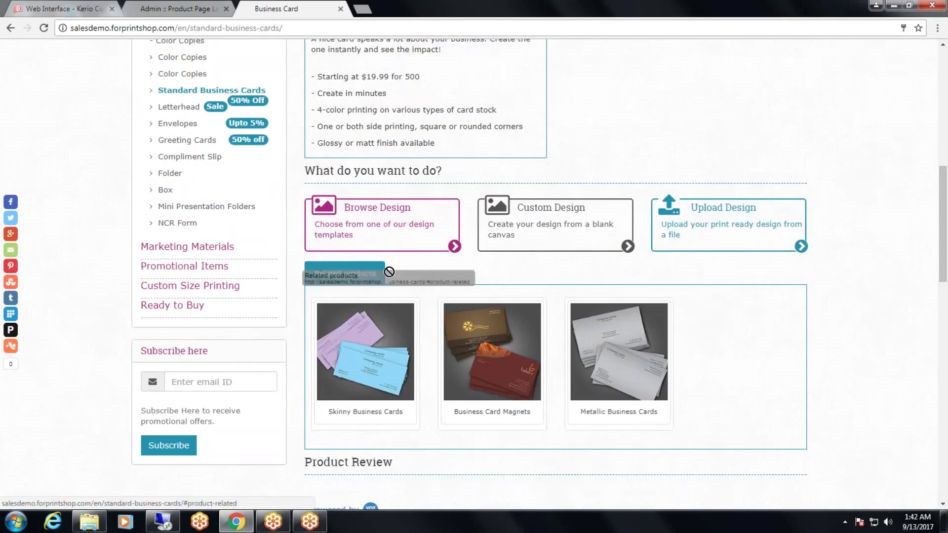
pyautogui.scroll(-5, 421, 340)
pyautogui.moveTo(306, 225); pyautogui.dragTo(438, 249)
pyautogui.scroll(1, 438, 251)
pyautogui.scroll(15, 438, 249)
# - Add a new product page layout in the store admin and name it "Busi Card"
pyautogui.click(174, 9)
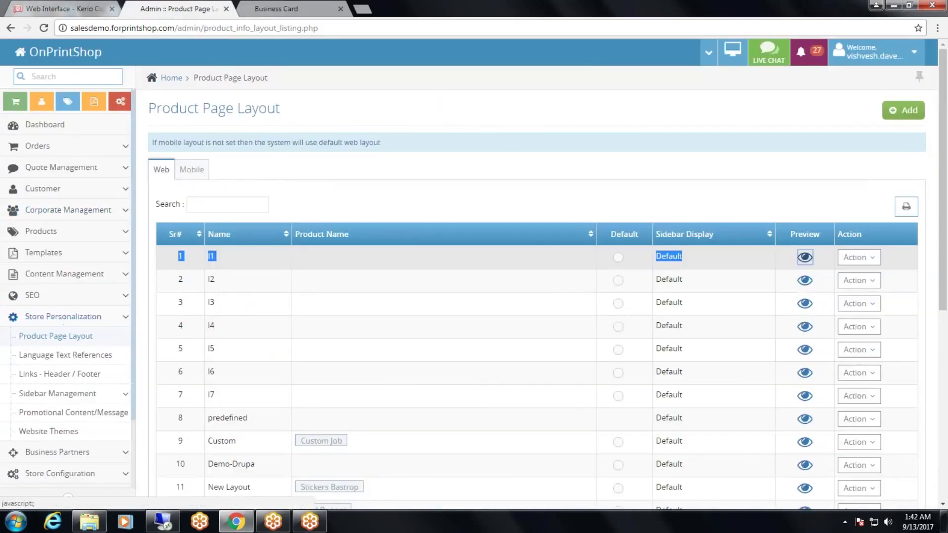
pyautogui.click(901, 115)
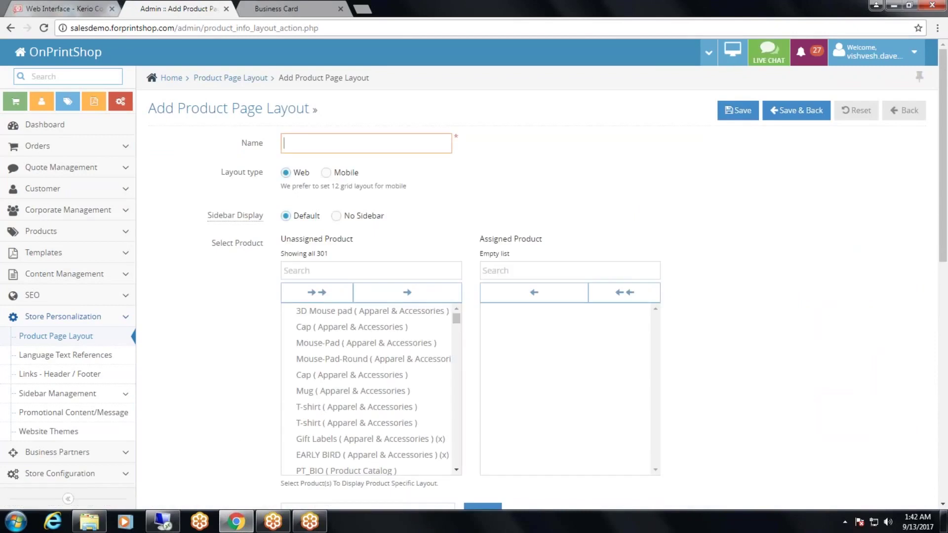
pyautogui.write('usine')
pyautogui.press('BackSpace')
pyautogui.write('Card')
# - Examine the new layout's type and sidebar display options, and check the sidebar on the storefront's business card page
pyautogui.moveTo(266, 171); pyautogui.dragTo(204, 178)
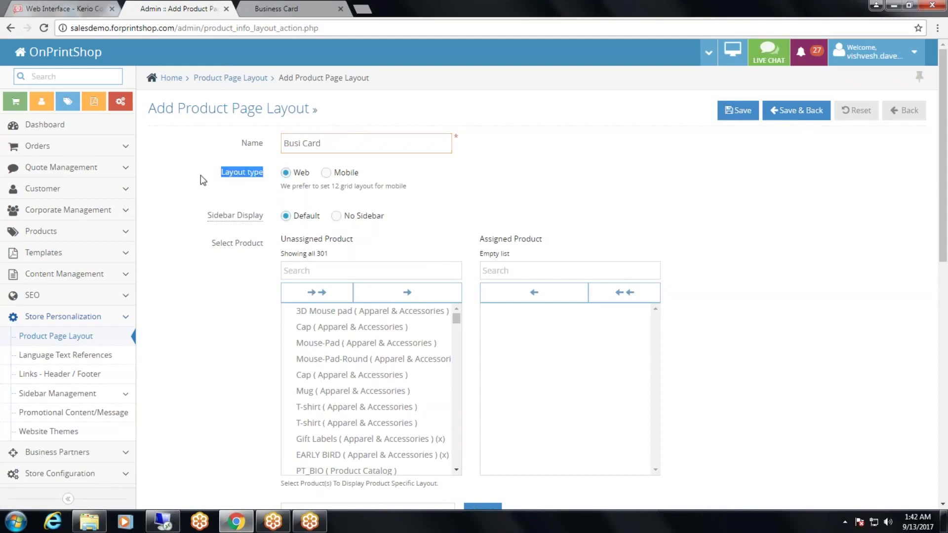
pyautogui.click(213, 177)
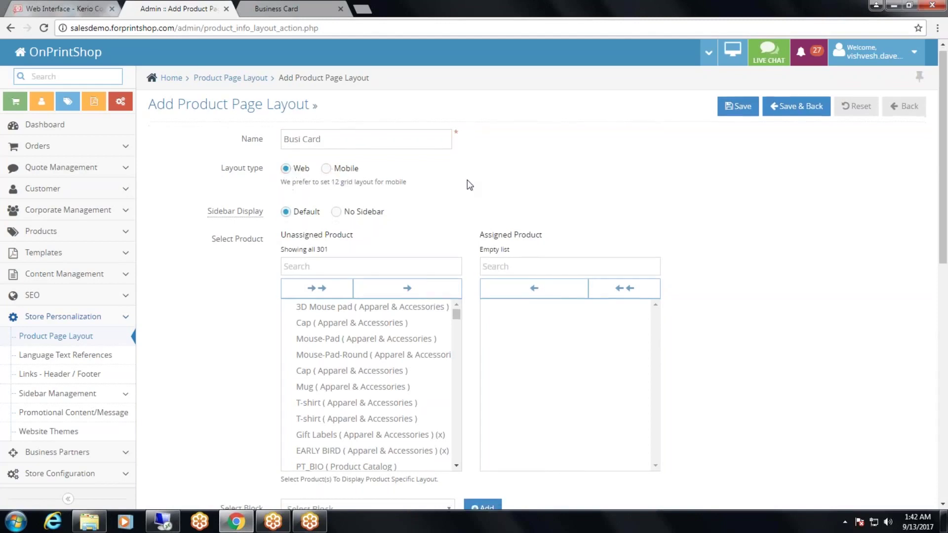
pyautogui.scroll(-1, 468, 182)
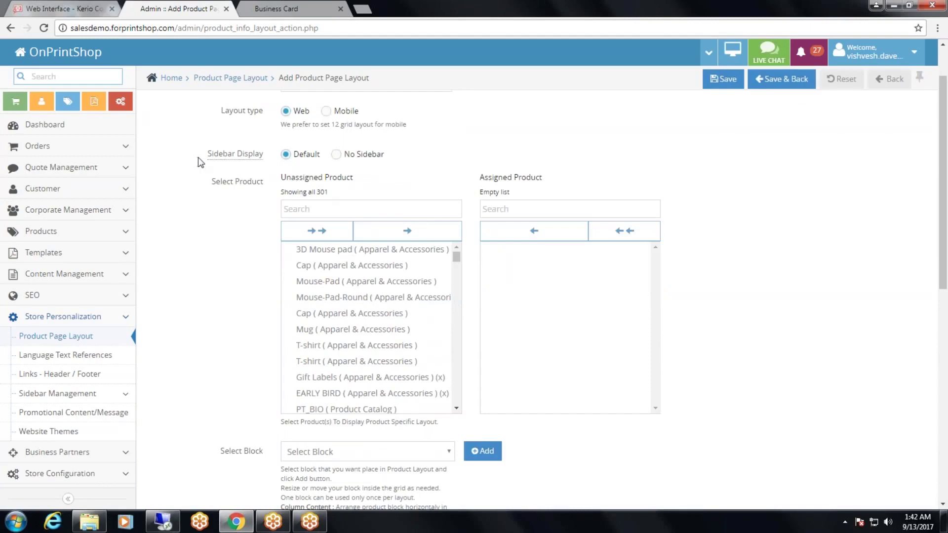
pyautogui.moveTo(197, 158); pyautogui.dragTo(269, 157)
pyautogui.click(271, 2)
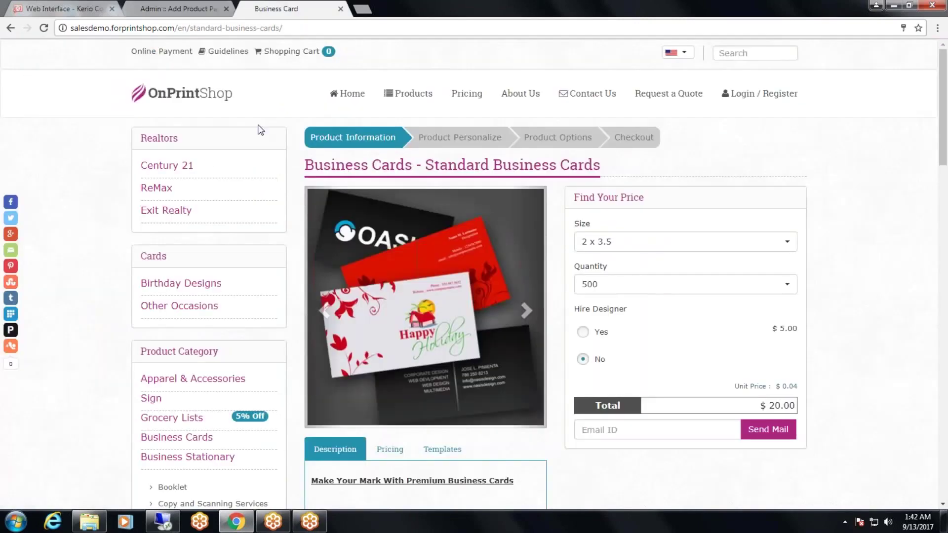
pyautogui.scroll(-8, 258, 121)
pyautogui.scroll(-7, 215, 328)
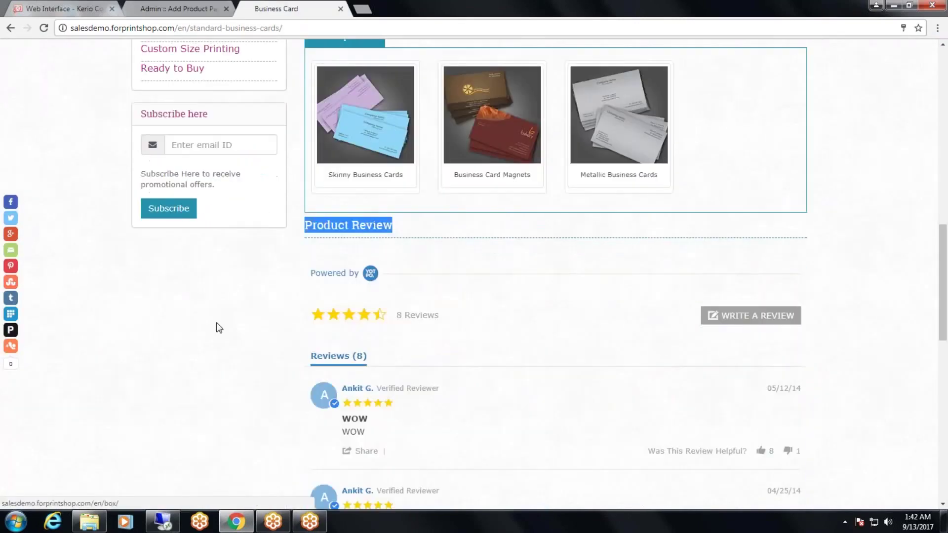
pyautogui.scroll(7, 220, 206)
pyautogui.scroll(8, 208, 173)
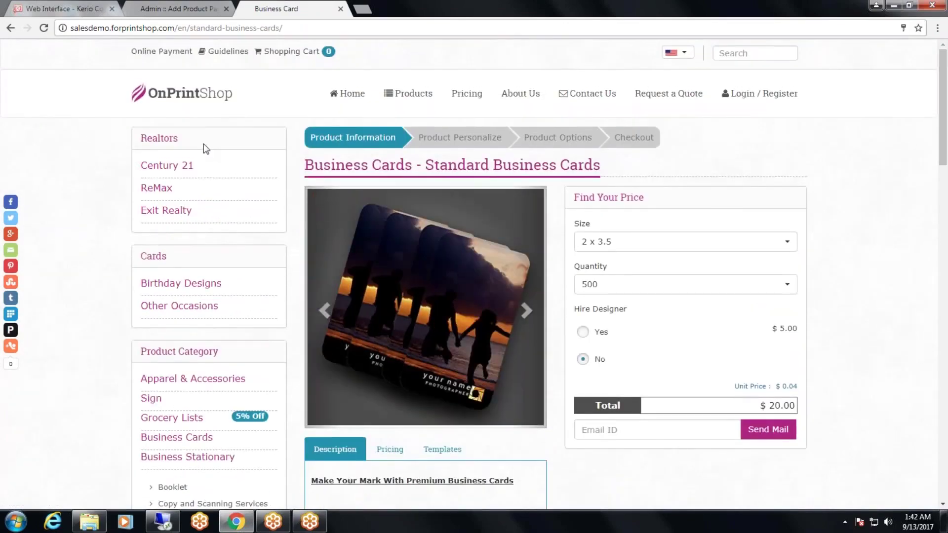
# - Set the new layout's Sidebar Display to No Sidebar
pyautogui.click(160, 13)
pyautogui.click(336, 155)
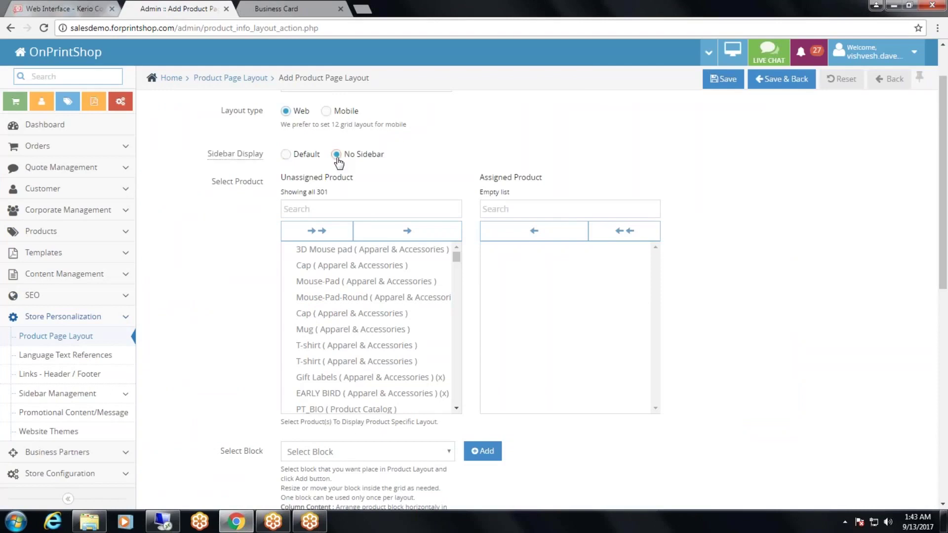
# - Find "Standard Business Cards" among the unassigned products and assign the first matching product to the layout
pyautogui.scroll(-1, 444, 161)
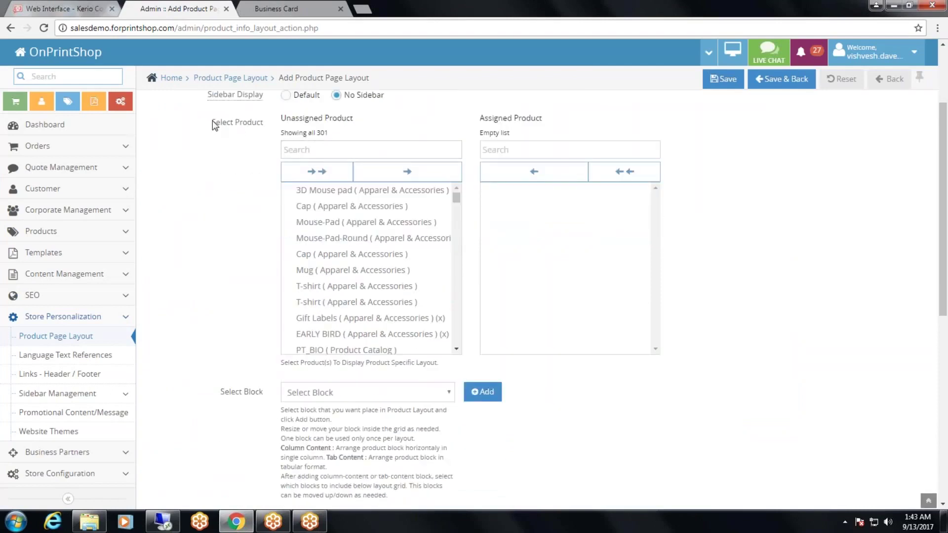
pyautogui.moveTo(212, 123); pyautogui.dragTo(283, 123)
pyautogui.click(323, 154)
pyautogui.write('S')
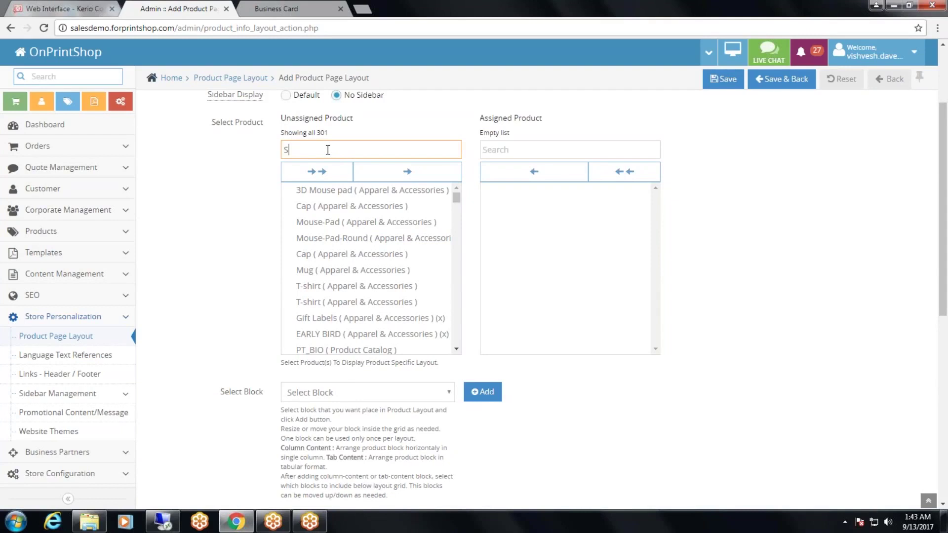
pyautogui.write('tanda')
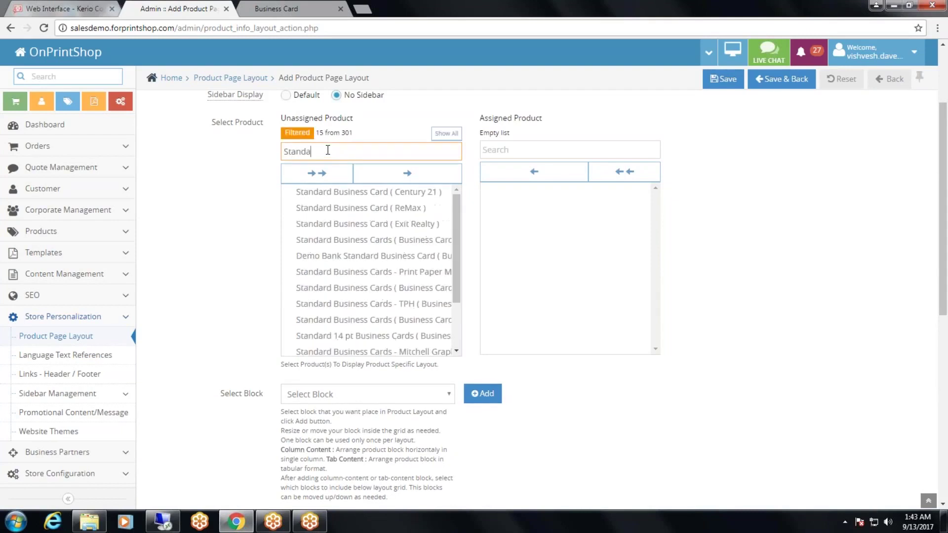
pyautogui.write('rd B')
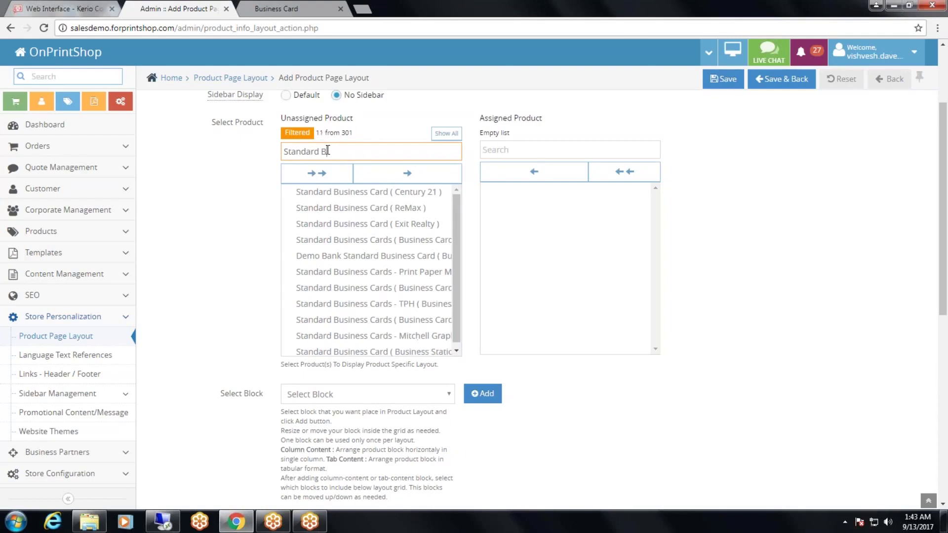
pyautogui.write('usiness Cards')
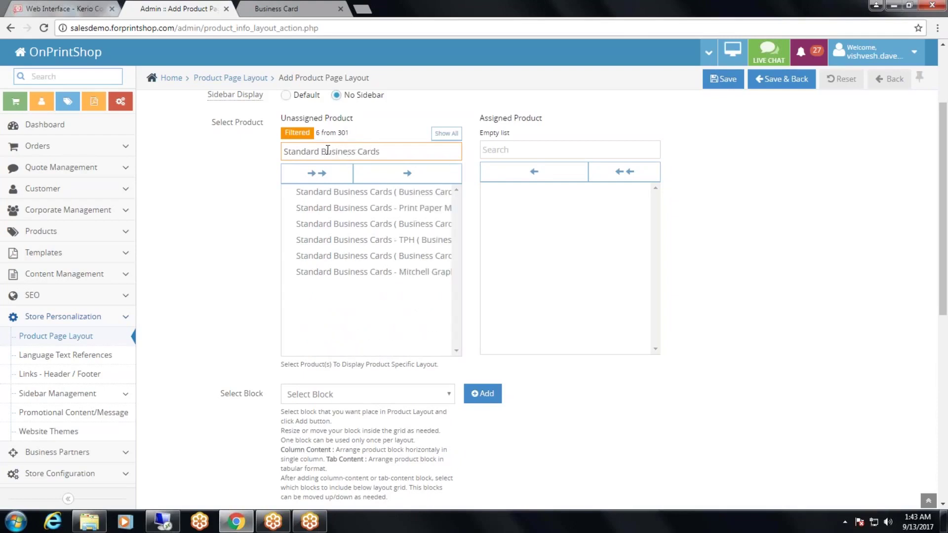
pyautogui.click(325, 192)
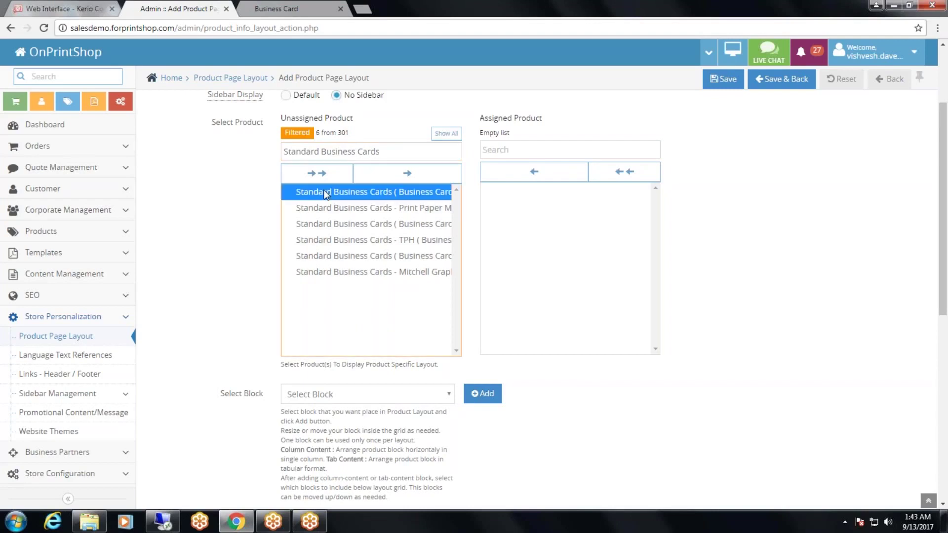
pyautogui.click(407, 175)
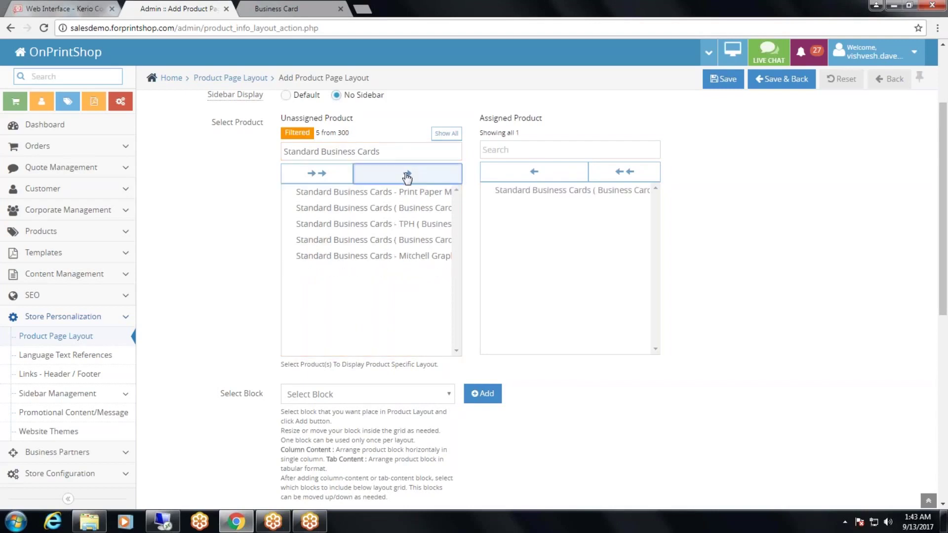
pyautogui.click(548, 193)
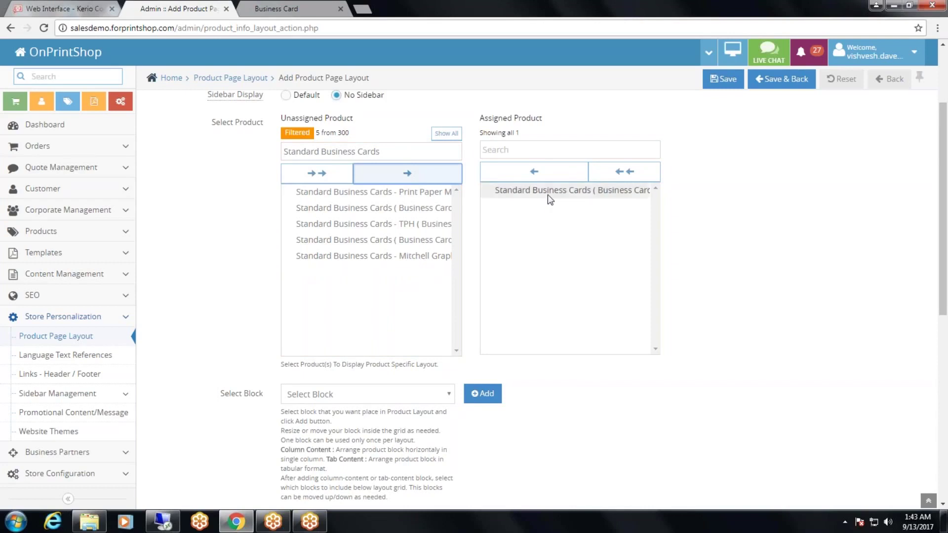
# - Add the Action Buttons block to the layout's block grid
pyautogui.scroll(-4, 559, 254)
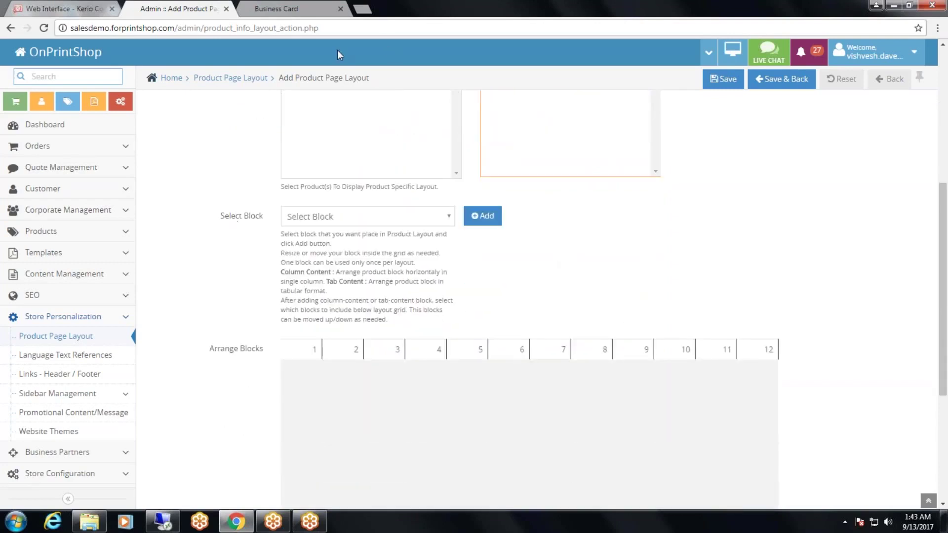
pyautogui.click(323, 215)
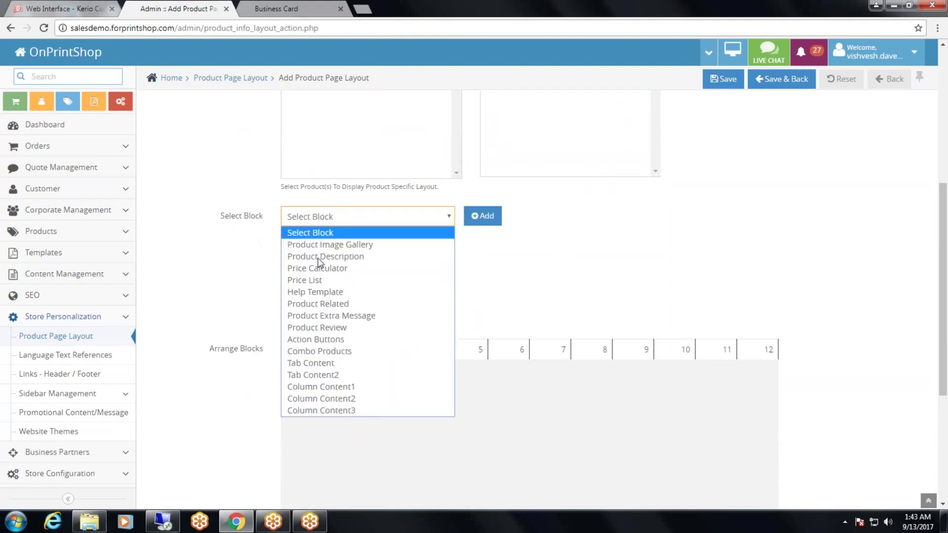
pyautogui.click(312, 339)
pyautogui.click(482, 216)
pyautogui.scroll(-1, 535, 306)
pyautogui.scroll(-3, 536, 306)
pyautogui.moveTo(459, 217)
pyautogui.mouseDown()
pyautogui.moveTo(495, 205)
pyautogui.moveTo(464, 220)
pyautogui.moveTo(463, 212)
pyautogui.mouseUp()
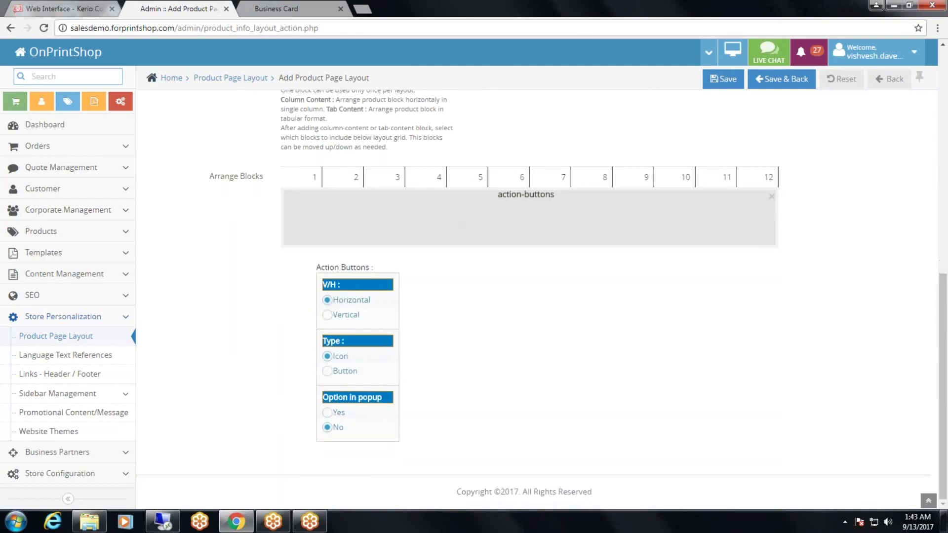
# - Add the Price Calculator and Product Image Gallery blocks to the layout grid beneath the action buttons
pyautogui.scroll(3, 487, 186)
pyautogui.click(350, 162)
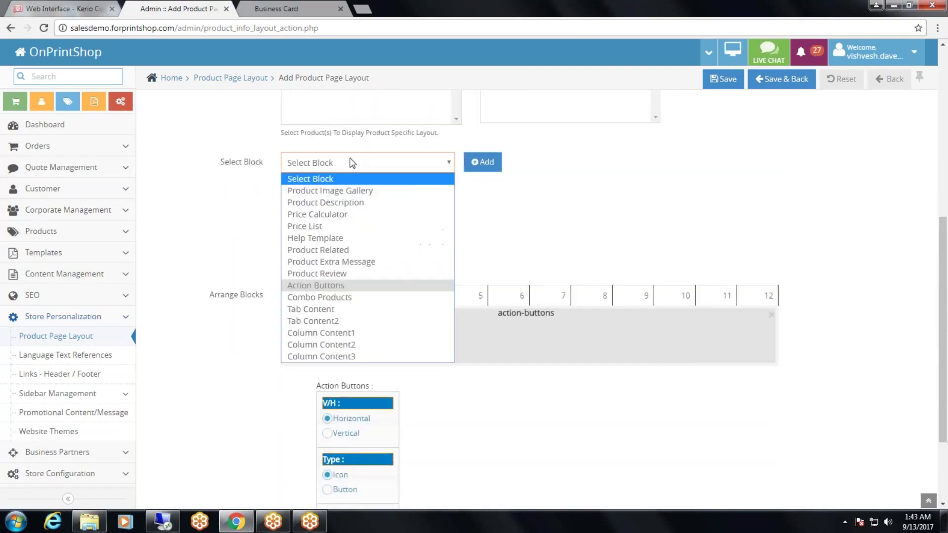
pyautogui.click(321, 215)
pyautogui.click(482, 162)
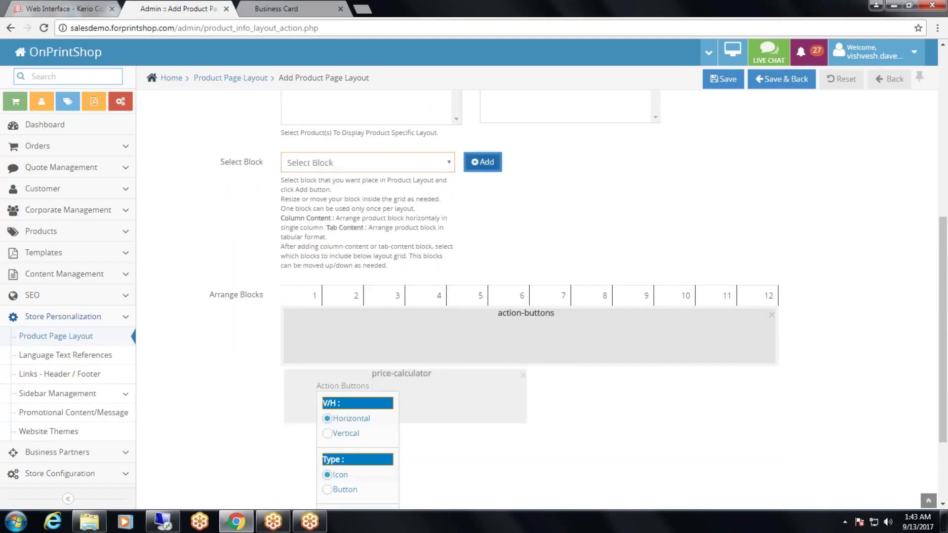
pyautogui.click(358, 165)
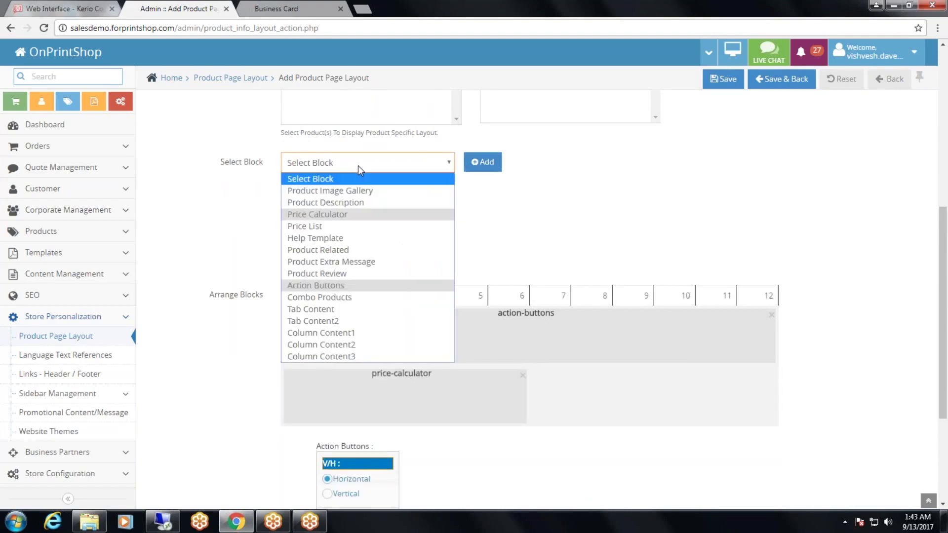
pyautogui.click(330, 191)
pyautogui.click(482, 162)
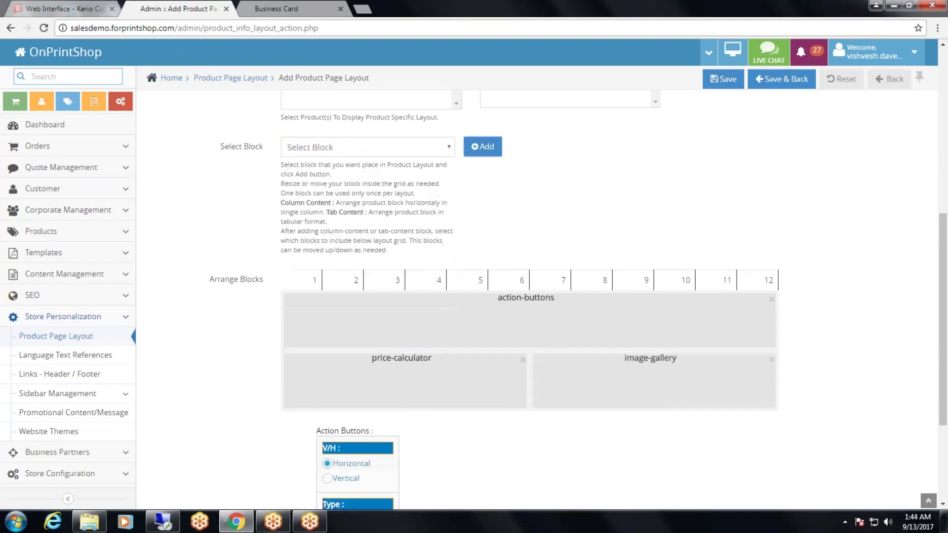
# - Swap the image-gallery and price-calculator blocks in the grid's second row, and swap them back
pyautogui.scroll(-2, 508, 276)
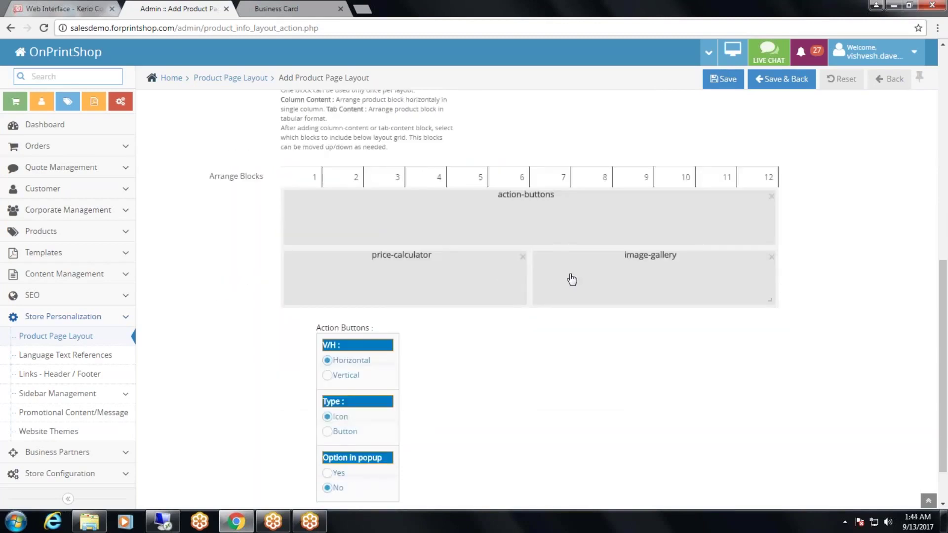
pyautogui.moveTo(561, 282); pyautogui.dragTo(341, 269)
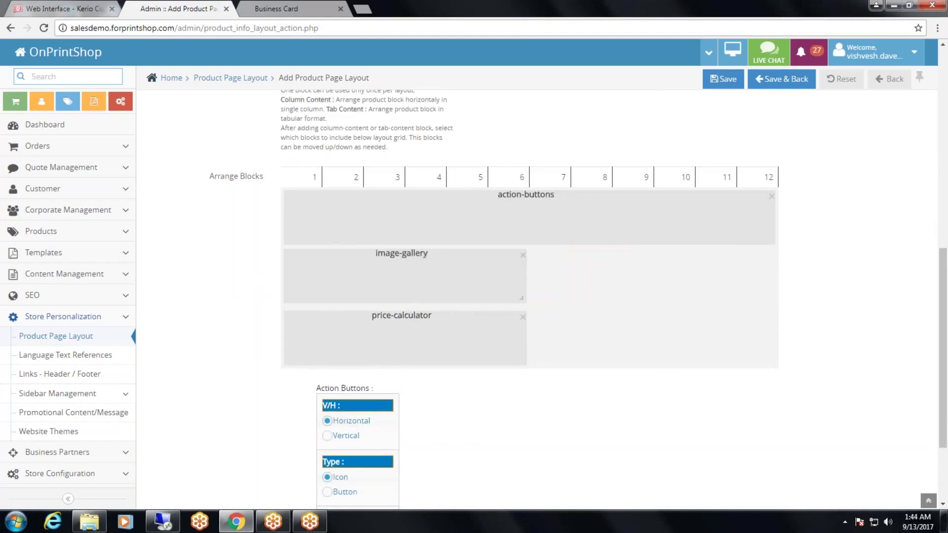
pyautogui.moveTo(353, 328); pyautogui.dragTo(658, 271)
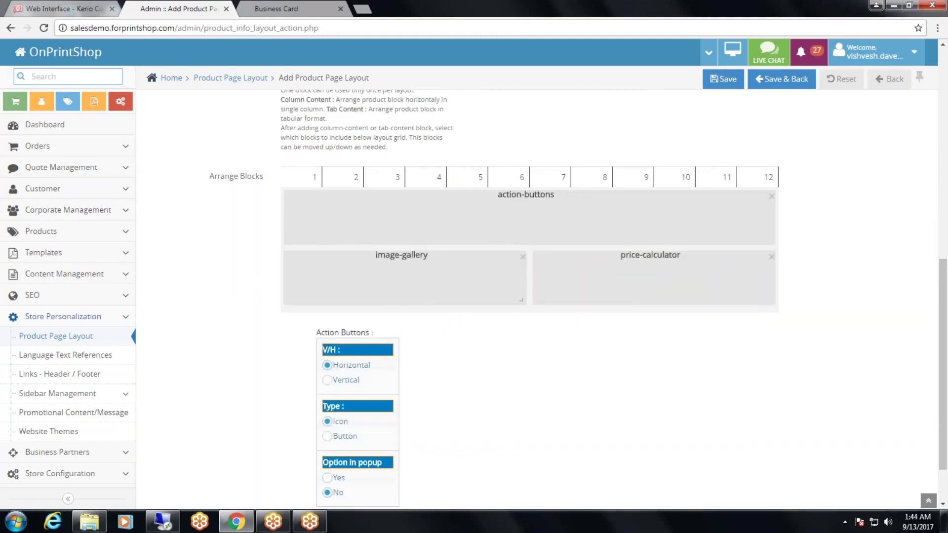
pyautogui.moveTo(451, 273); pyautogui.dragTo(702, 278)
pyautogui.moveTo(671, 332); pyautogui.dragTo(423, 286)
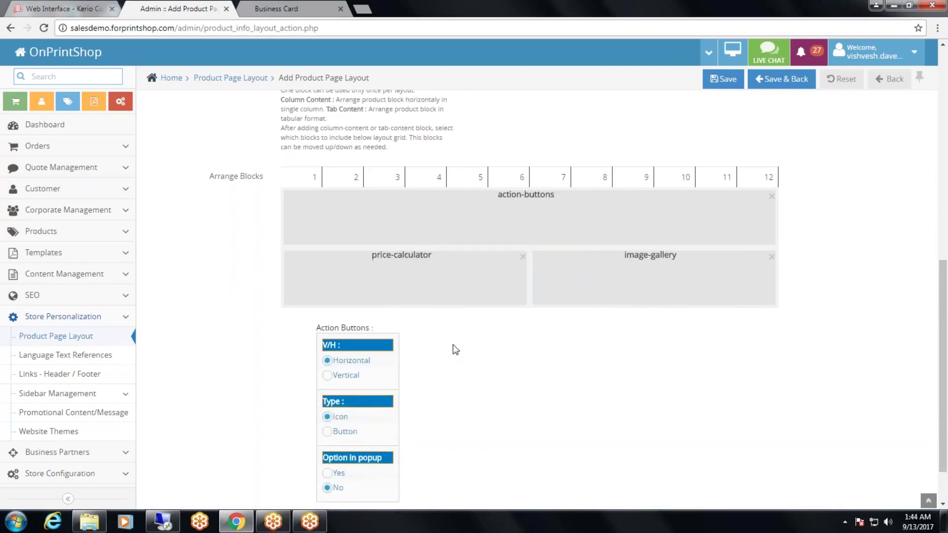
# - Save the layout and review the reloaded Standard Business Cards page on the storefront down to its footer
pyautogui.click(723, 79)
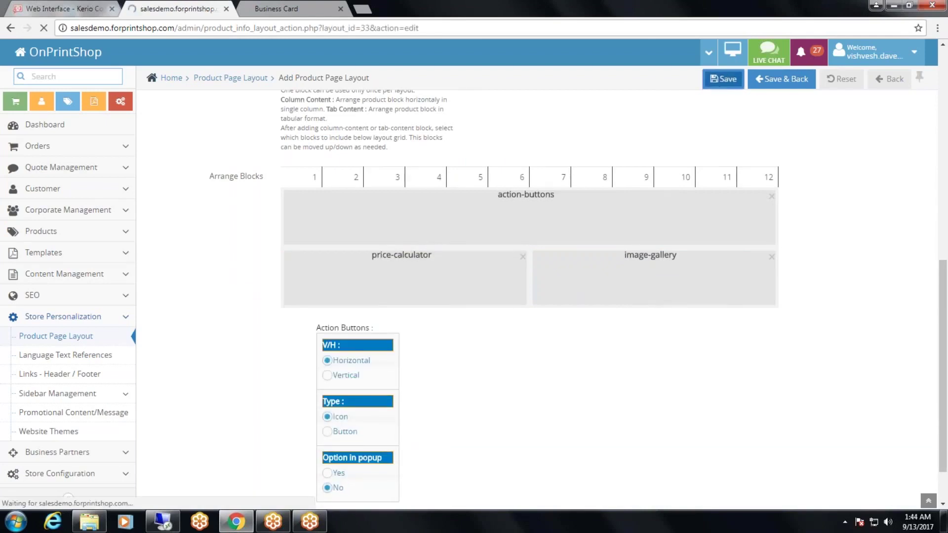
pyautogui.click(273, 3)
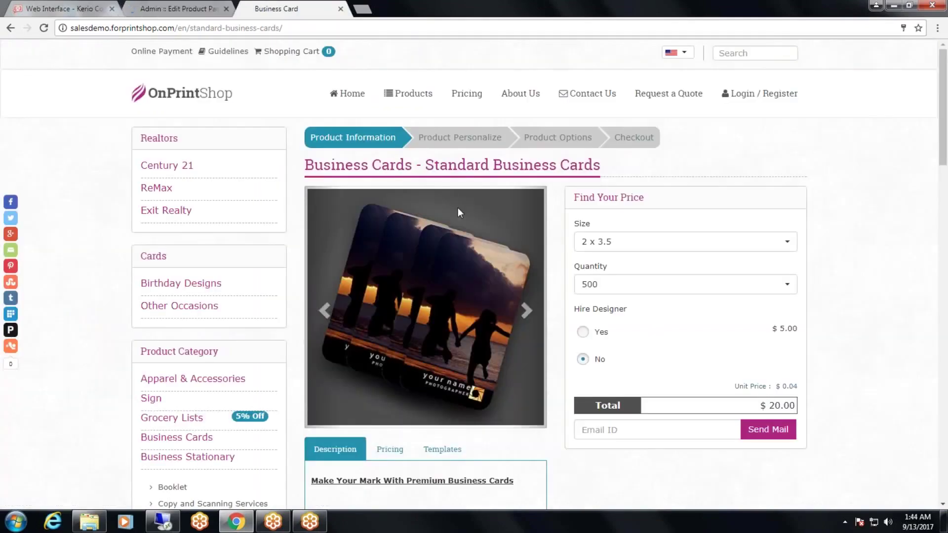
pyautogui.press('F5')
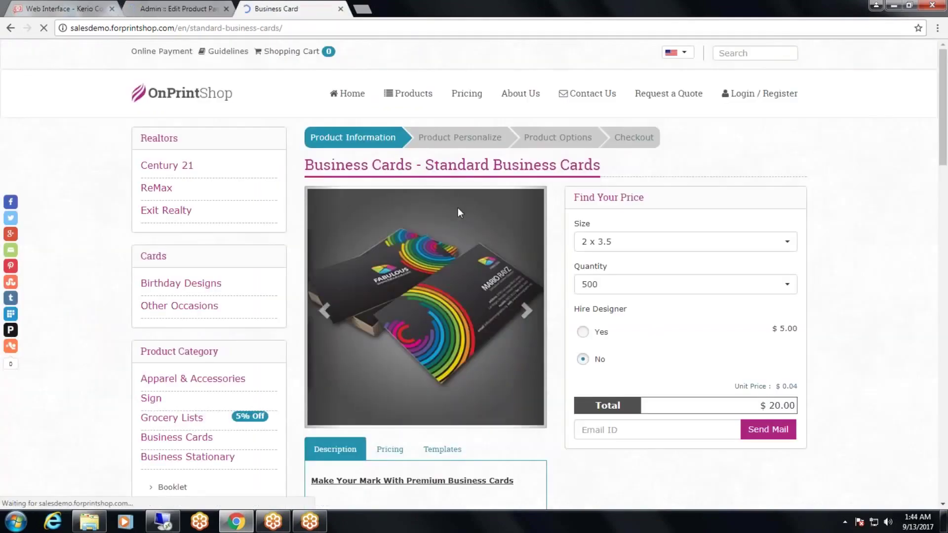
pyautogui.scroll(-3, 511, 277)
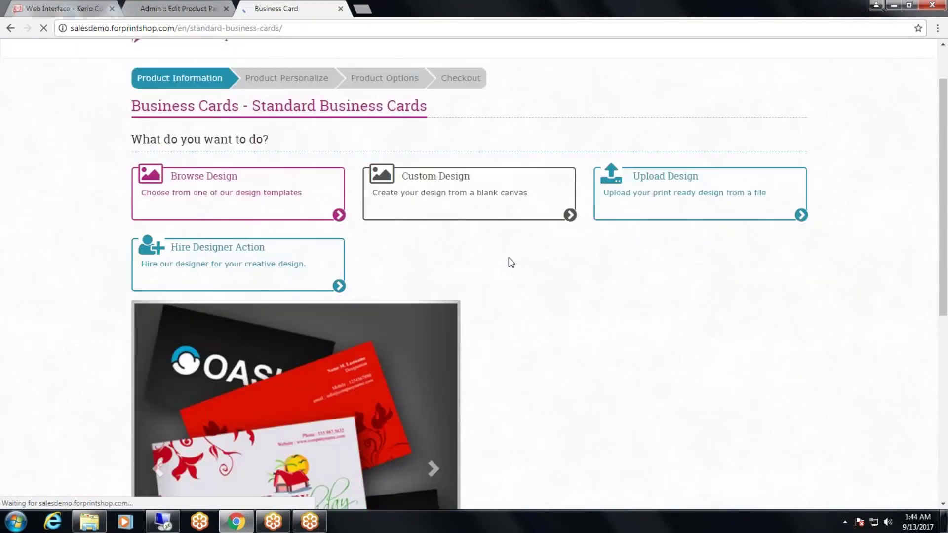
pyautogui.scroll(-6, 508, 257)
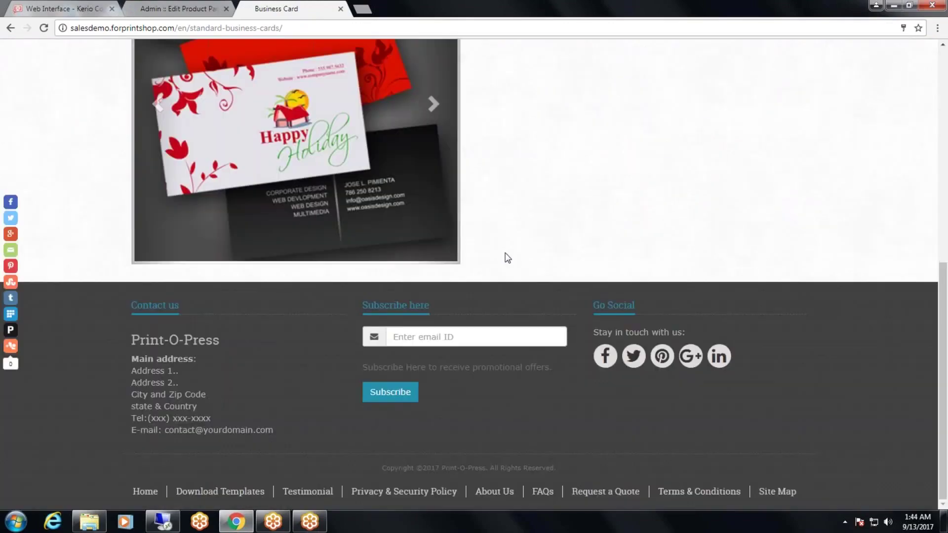
pyautogui.scroll(8, 508, 258)
# - Add the Price Calculator block to the saved Busi Card layout again
pyautogui.click(182, 9)
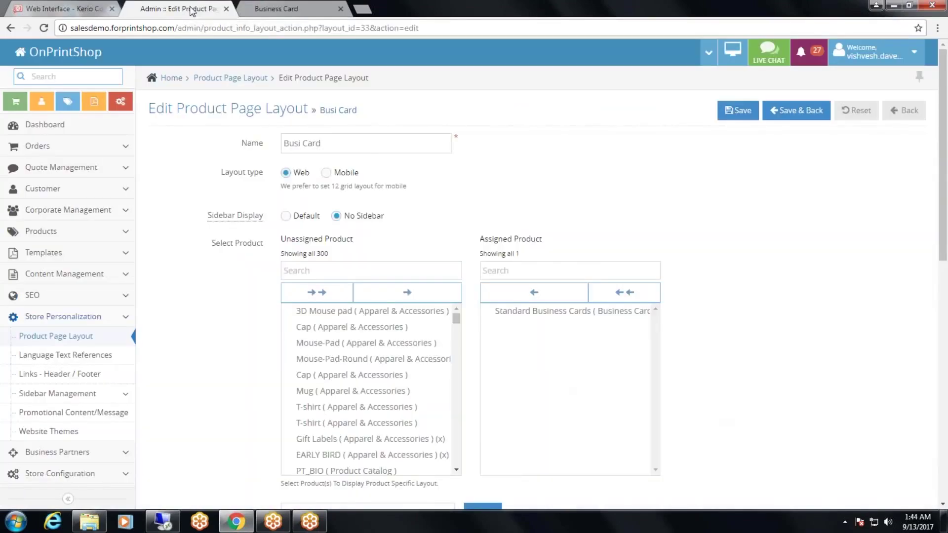
pyautogui.scroll(-10, 464, 301)
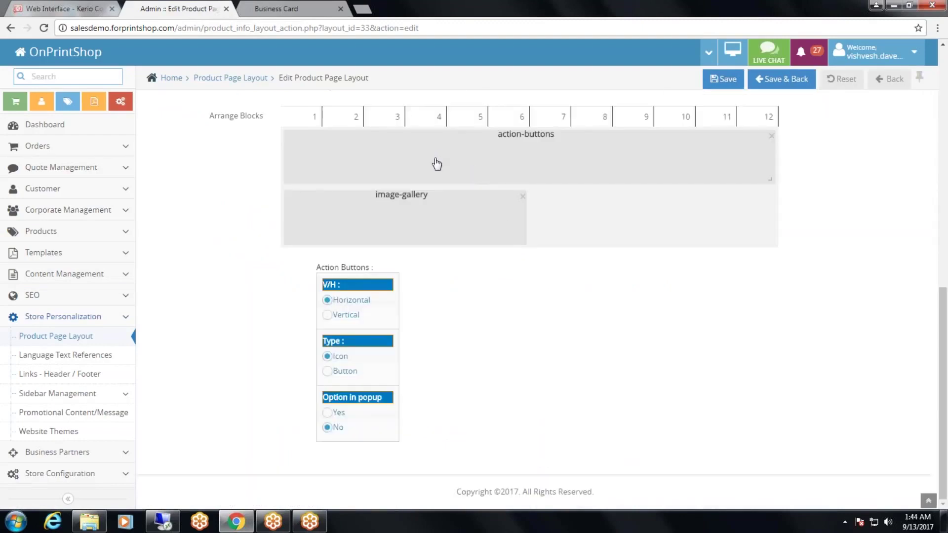
pyautogui.scroll(1, 435, 163)
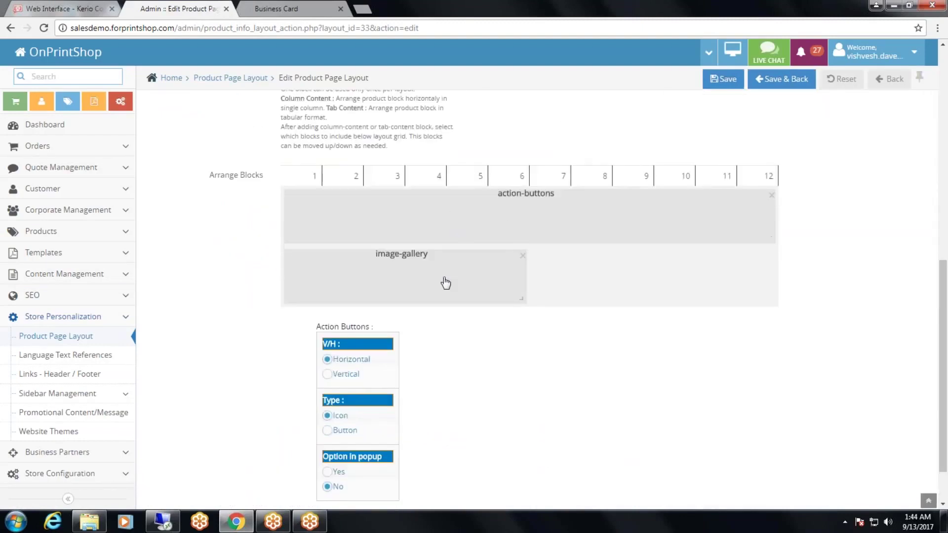
pyautogui.scroll(2, 436, 241)
pyautogui.scroll(2, 418, 183)
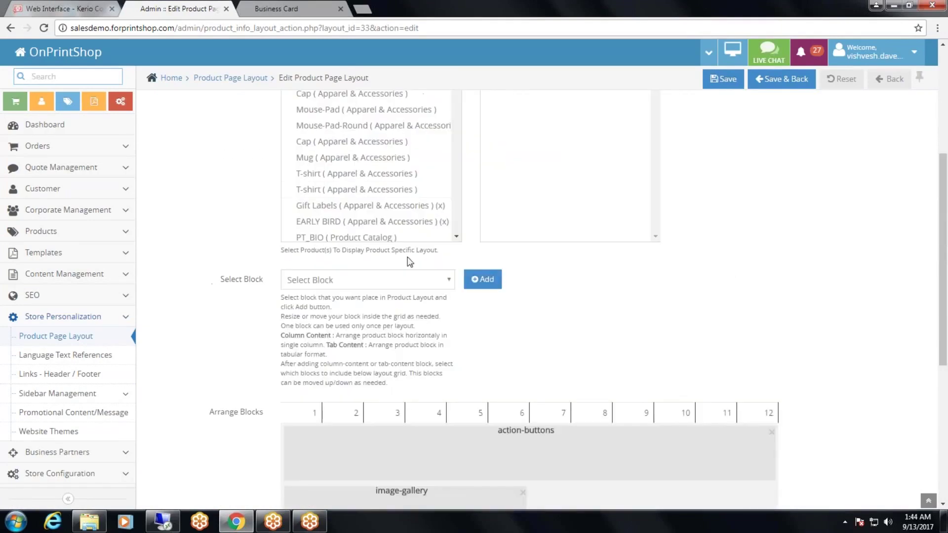
pyautogui.click(386, 285)
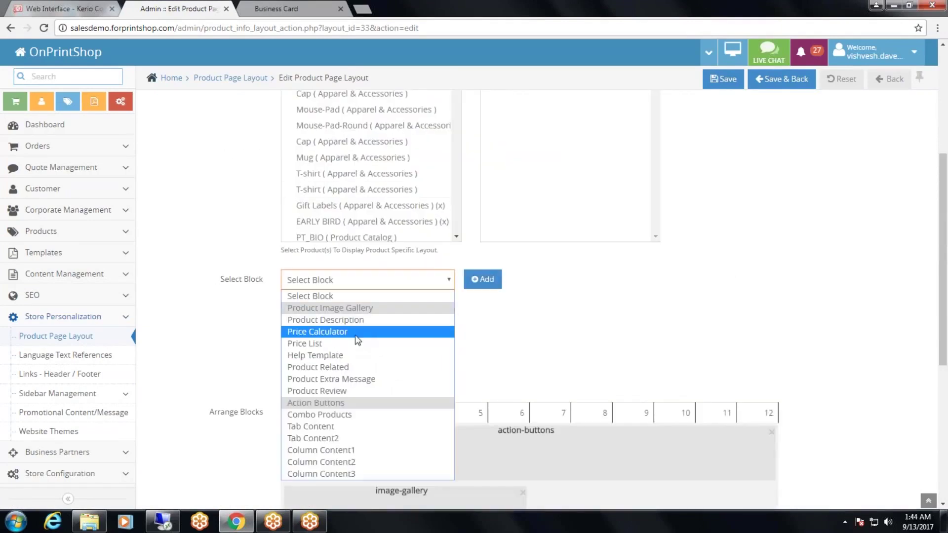
pyautogui.click(355, 332)
pyautogui.click(483, 279)
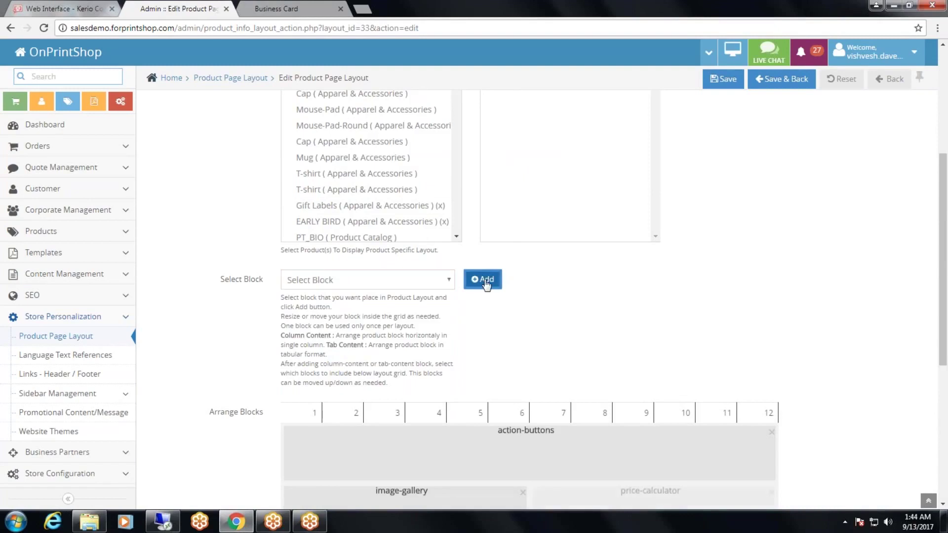
# - Arrange the second grid row with price-calculator in columns 1–6 and image-gallery in columns 7–12, and save the layout
pyautogui.scroll(-2, 627, 385)
pyautogui.moveTo(593, 393); pyautogui.dragTo(680, 384)
pyautogui.click(723, 79)
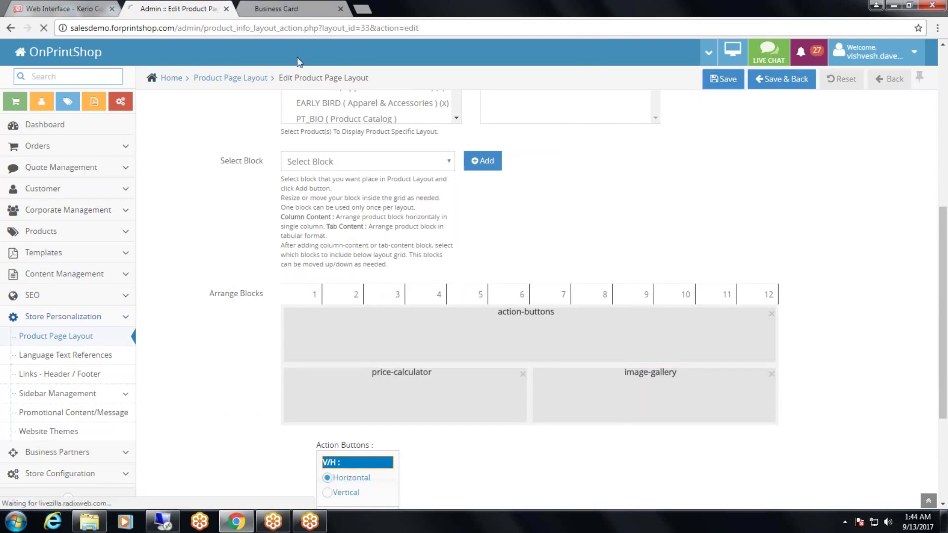
# - Reload the storefront's Standard Business Cards page and examine how the action buttons, price calculator and image gallery are arranged
pyautogui.click(287, 12)
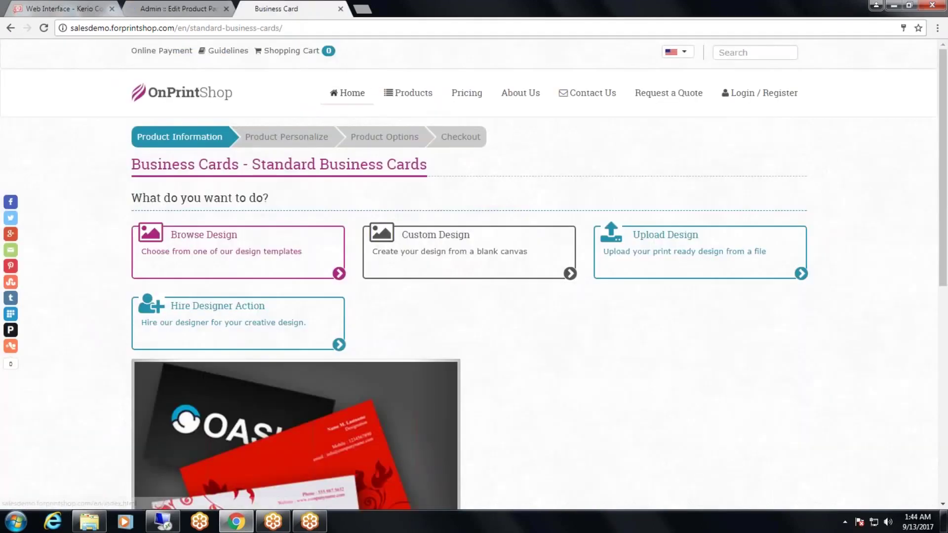
pyautogui.click(368, 91)
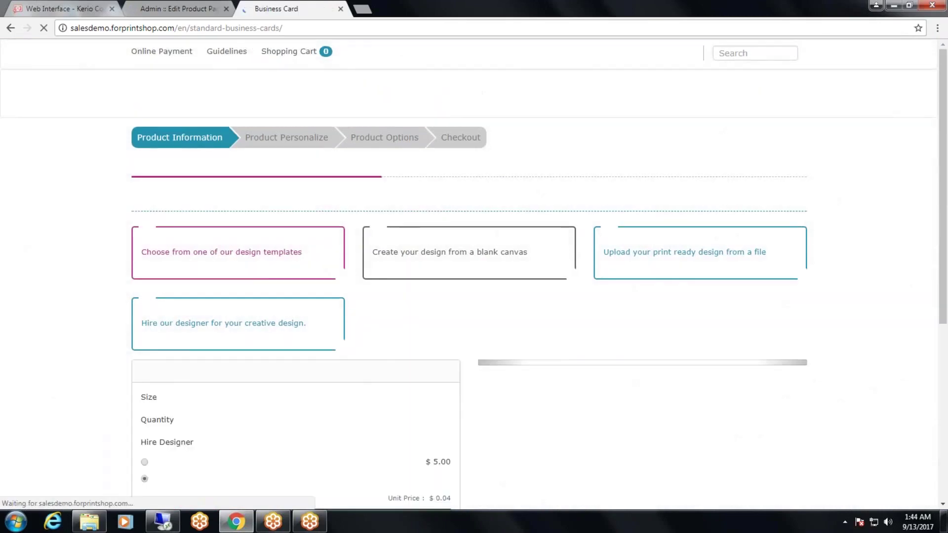
pyautogui.scroll(-2, 474, 266)
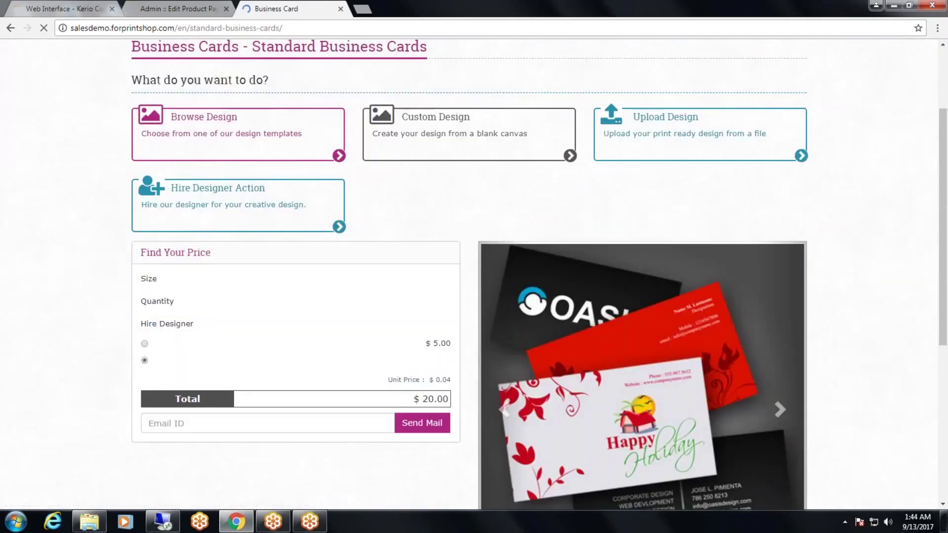
pyautogui.moveTo(130, 80); pyautogui.dragTo(303, 108)
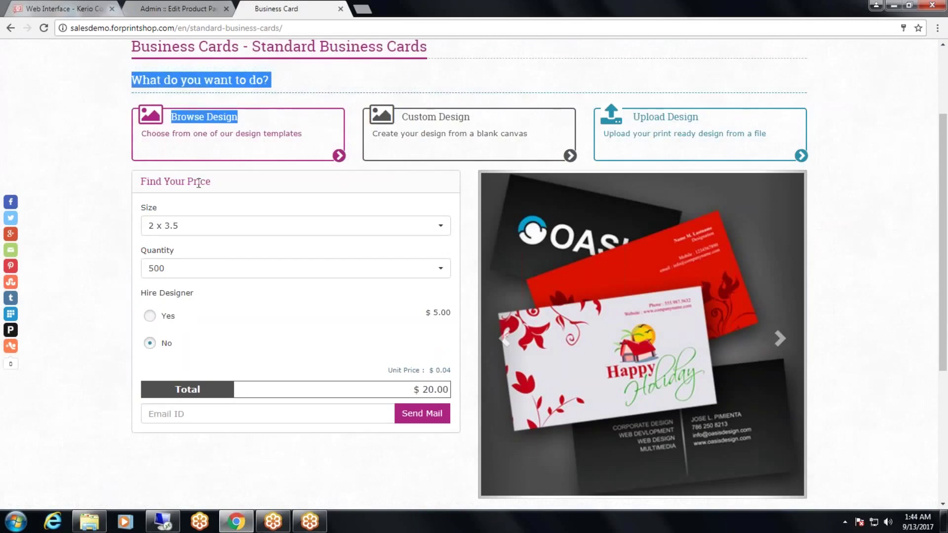
# - Browse the product images in the gallery beside the Find Your Price calculator on the storefront page
pyautogui.moveTo(198, 184); pyautogui.dragTo(173, 187)
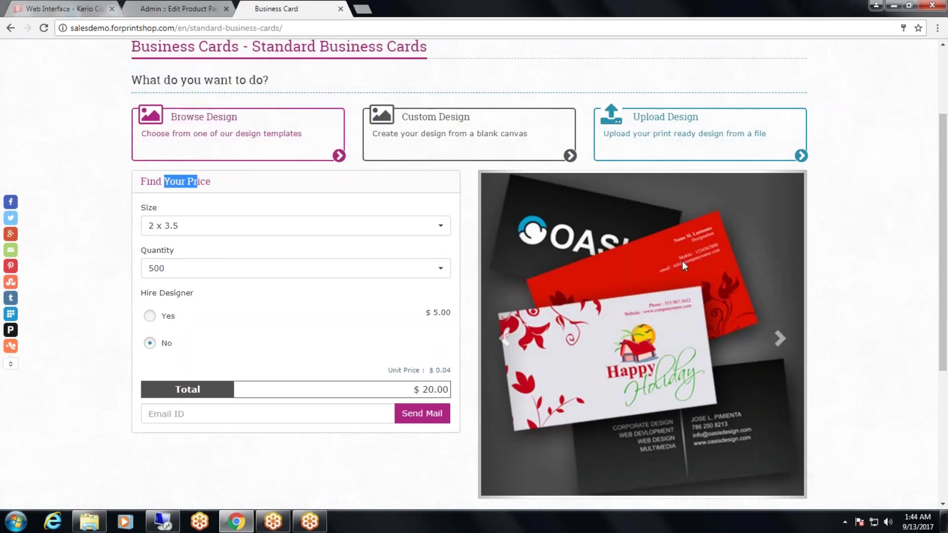
pyautogui.click(778, 339)
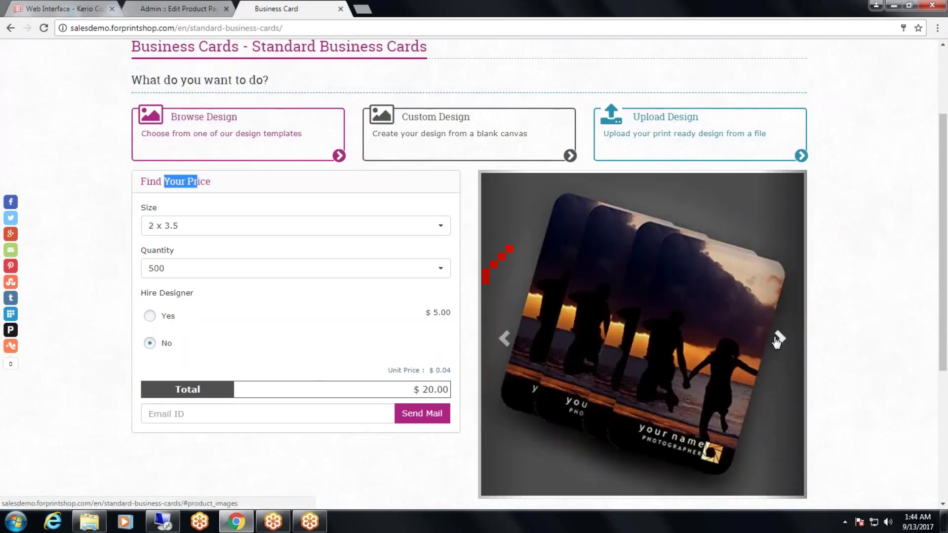
pyautogui.click(778, 339)
pyautogui.scroll(3, 422, 321)
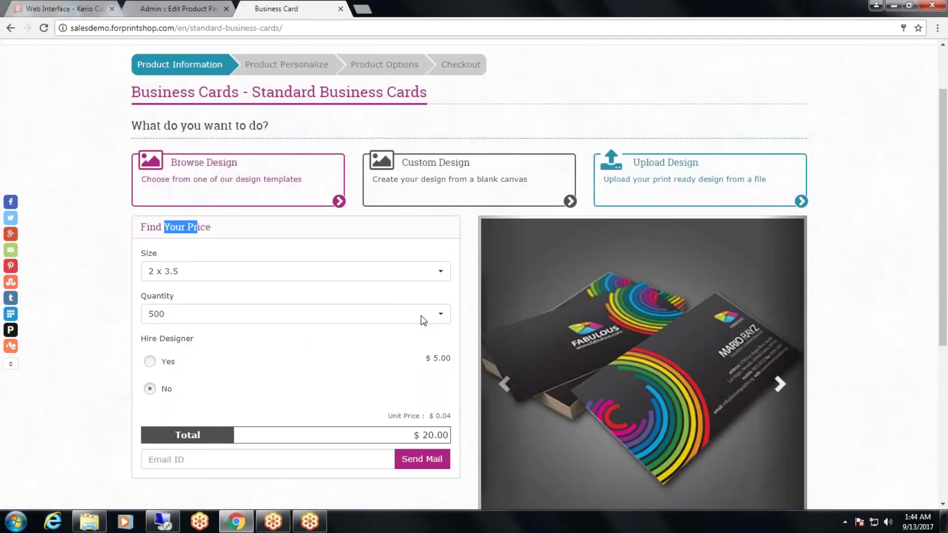
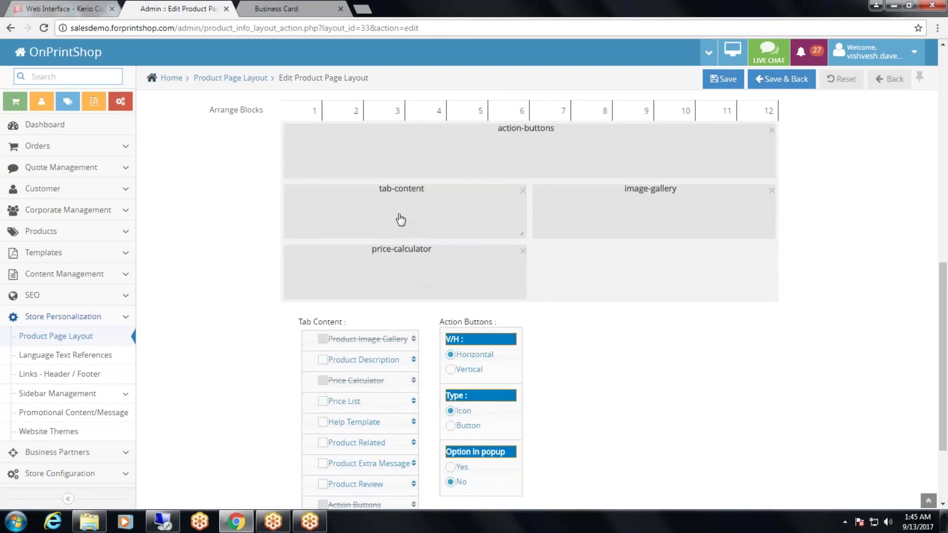
# - Include Product Description and Price List in the Busi Card layout's tab content and save the layout
pyautogui.scroll(-3, 586, 348)
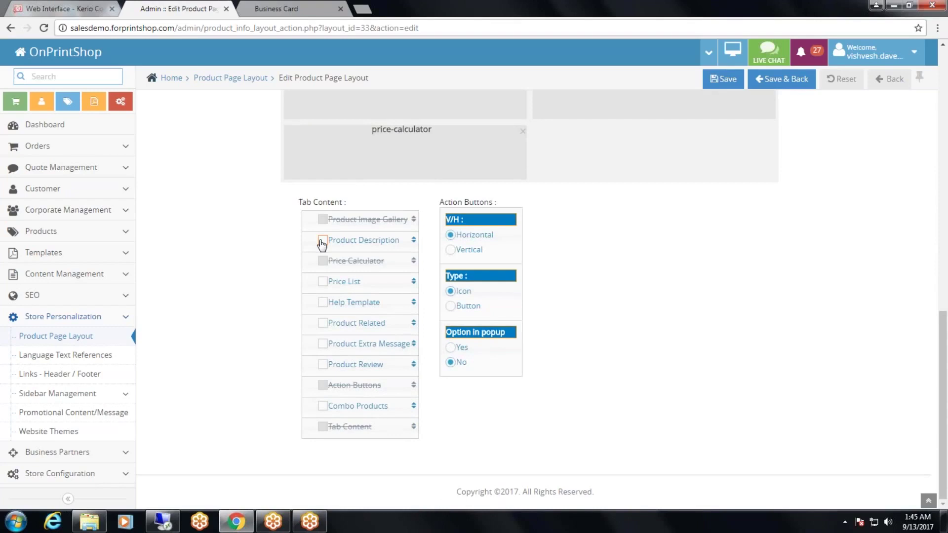
pyautogui.moveTo(298, 202); pyautogui.dragTo(346, 203)
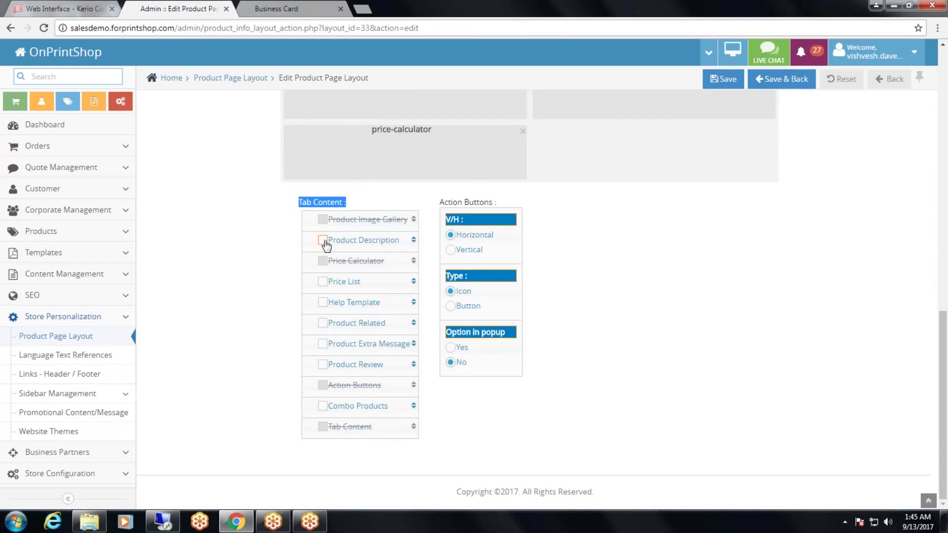
pyautogui.scroll(1, 323, 244)
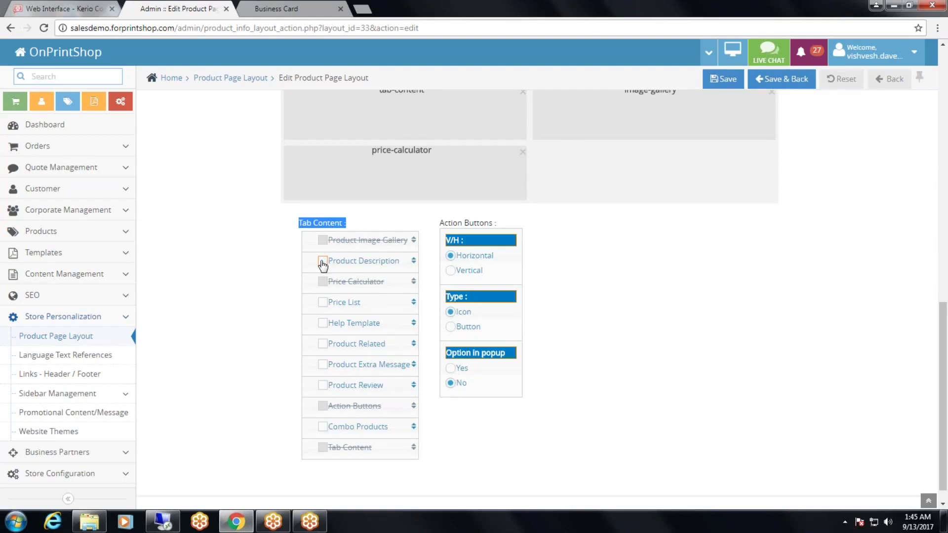
pyautogui.click(323, 262)
pyautogui.click(323, 302)
pyautogui.scroll(1, 615, 279)
pyautogui.scroll(4, 636, 264)
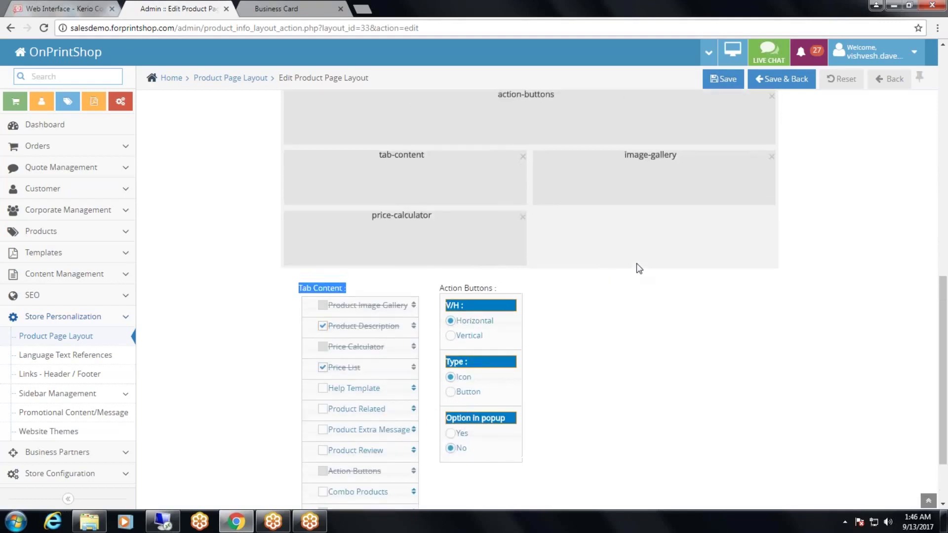
pyautogui.click(713, 83)
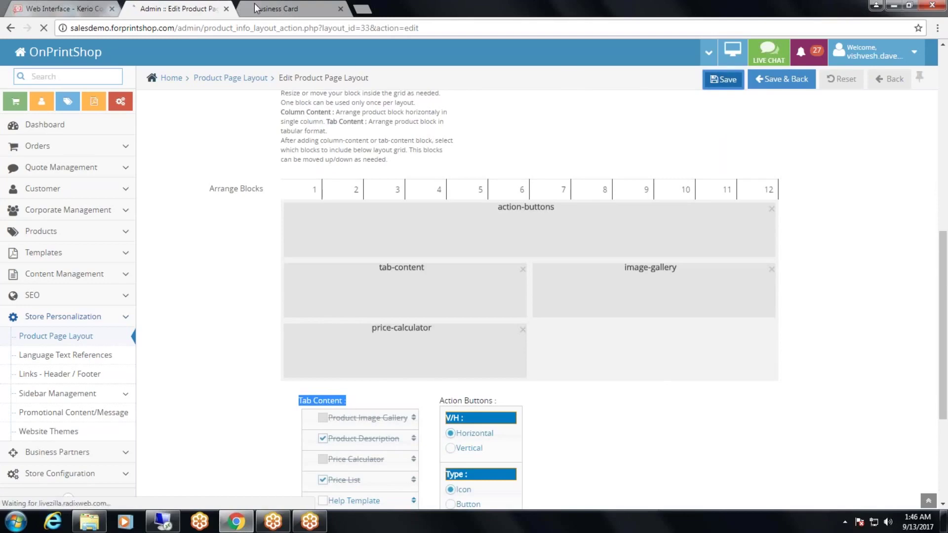
# - Reload the storefront's Standard Business Cards page and check its Description and Pricing tabs and the image gallery
pyautogui.hotkey('ctrl', 'Tab')
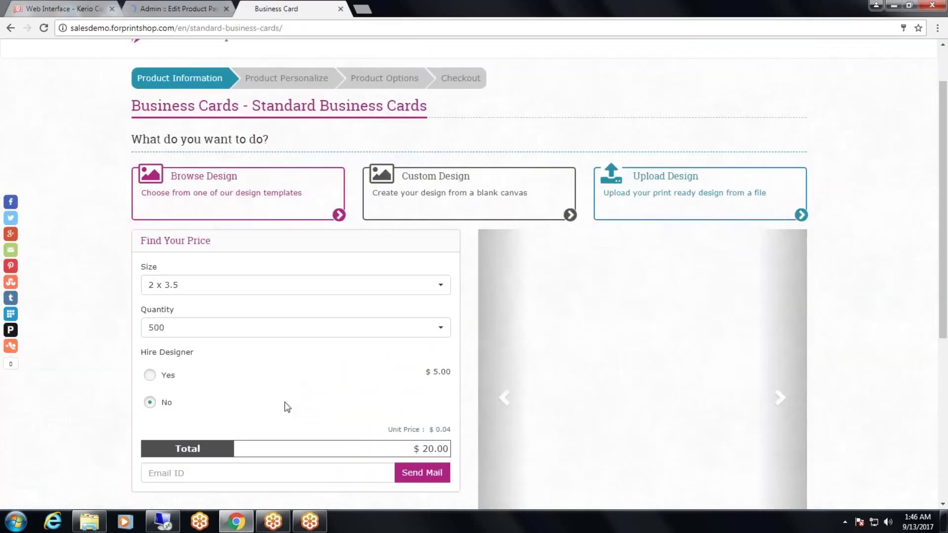
pyautogui.press('F5')
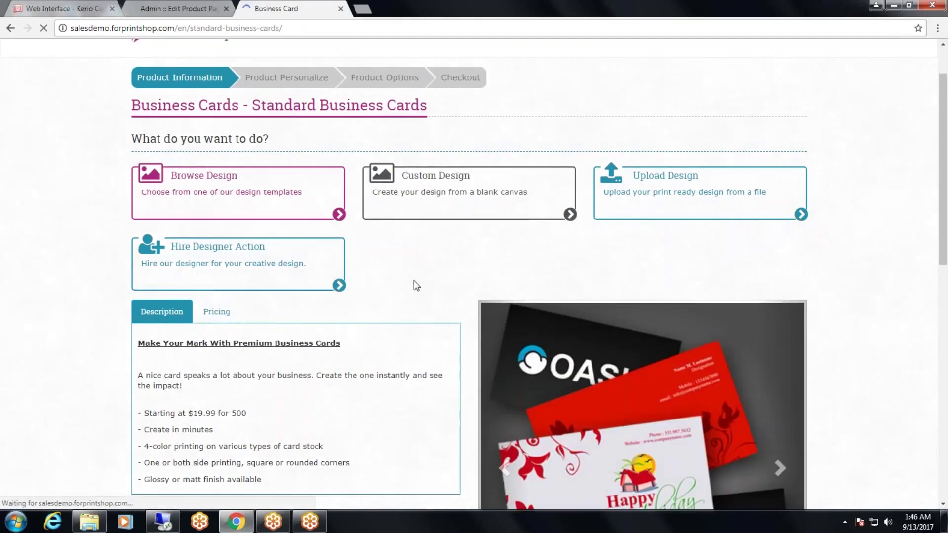
pyautogui.scroll(-6, 414, 284)
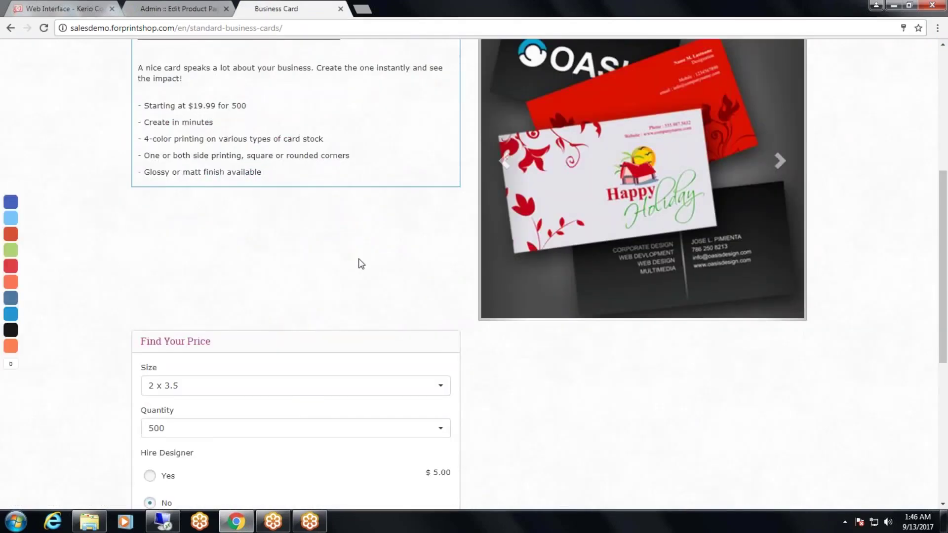
pyautogui.scroll(4, 360, 263)
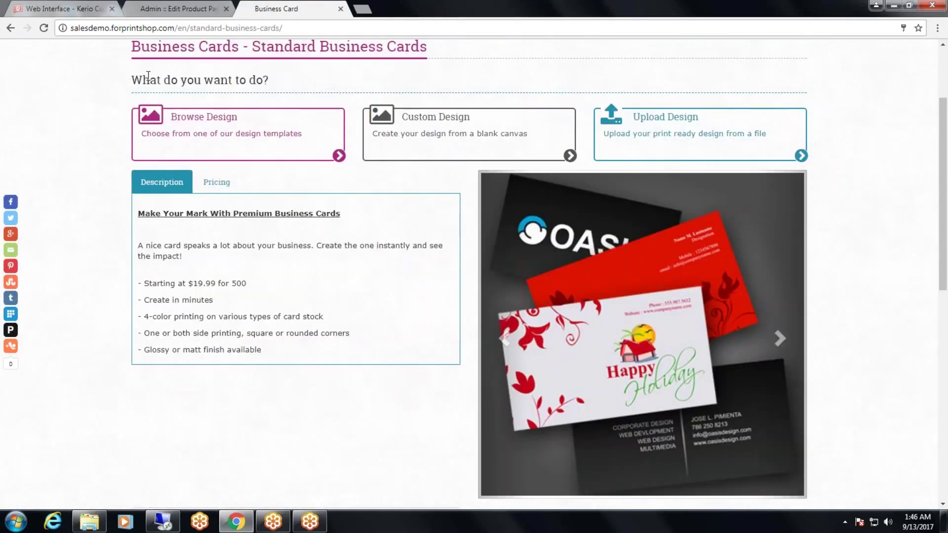
pyautogui.moveTo(131, 79); pyautogui.dragTo(255, 79)
pyautogui.click(217, 182)
pyautogui.click(162, 182)
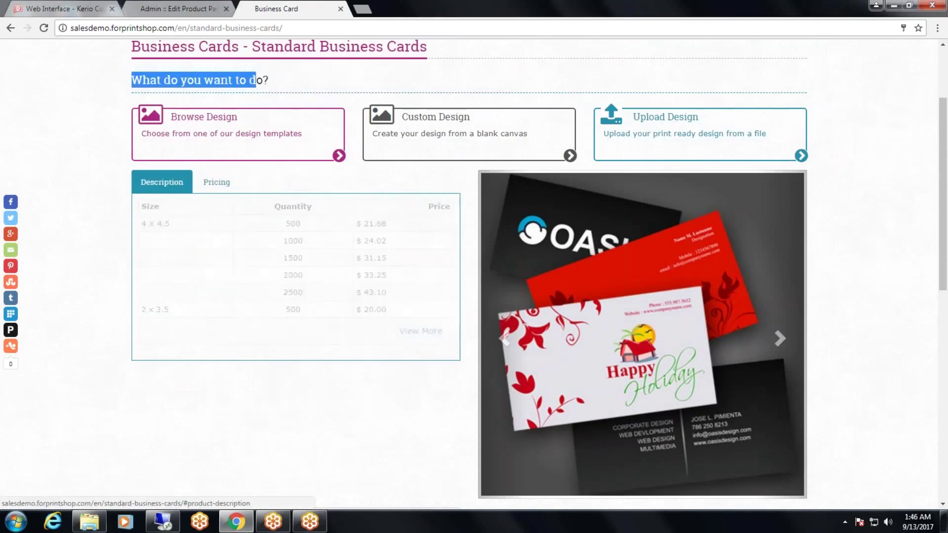
pyautogui.click(779, 339)
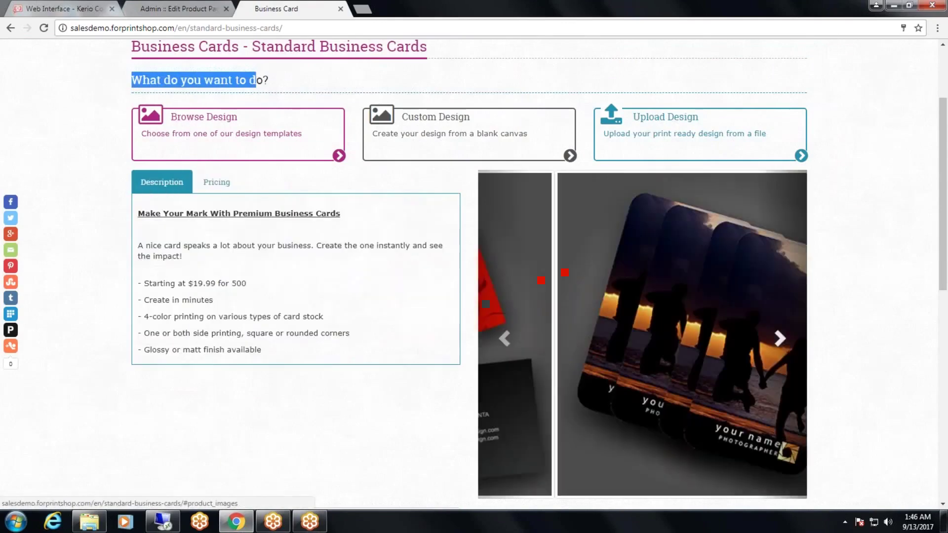
# - Examine the position of the Find Your Price block and the design options on the Standard Business Cards page
pyautogui.scroll(-4, 732, 318)
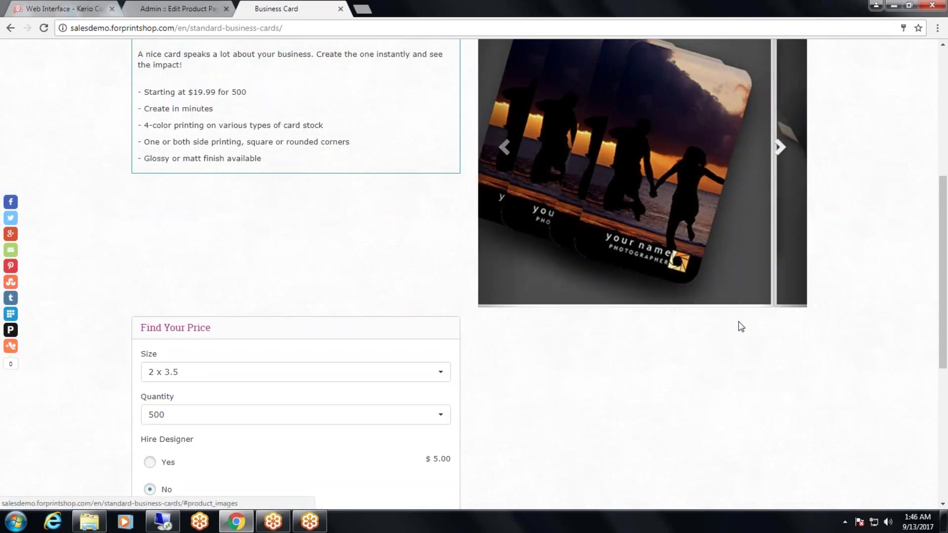
pyautogui.scroll(-5, 266, 89)
pyautogui.scroll(1, 142, 86)
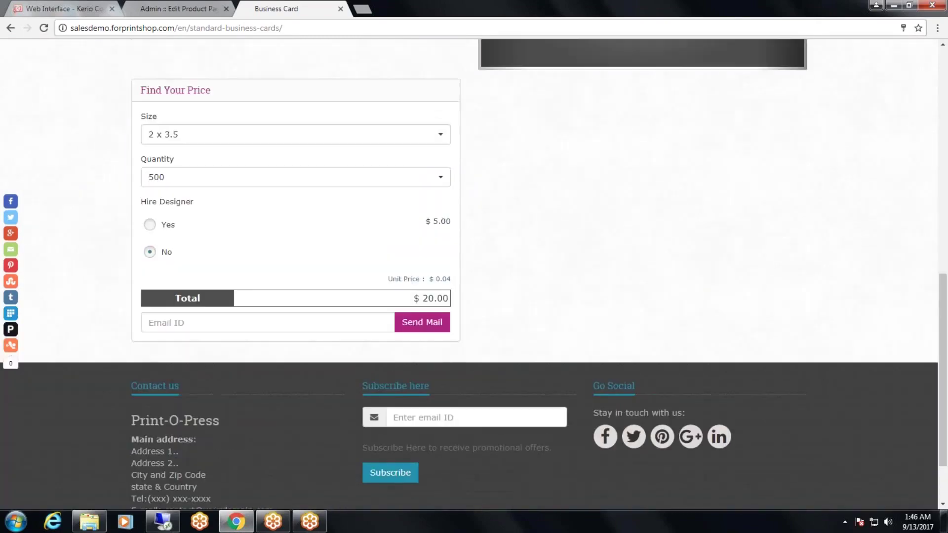
pyautogui.moveTo(141, 85); pyautogui.dragTo(247, 89)
pyautogui.scroll(7, 607, 251)
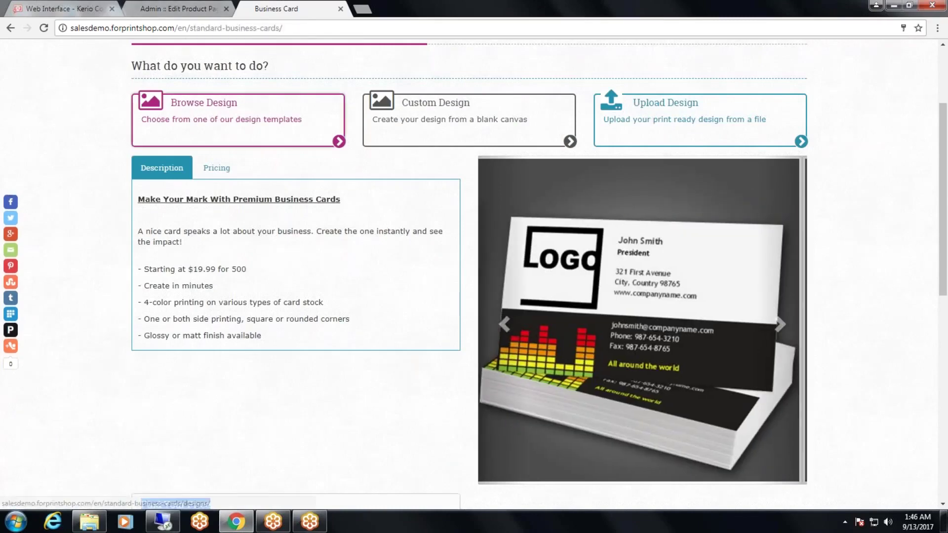
pyautogui.moveTo(132, 65); pyautogui.dragTo(712, 114)
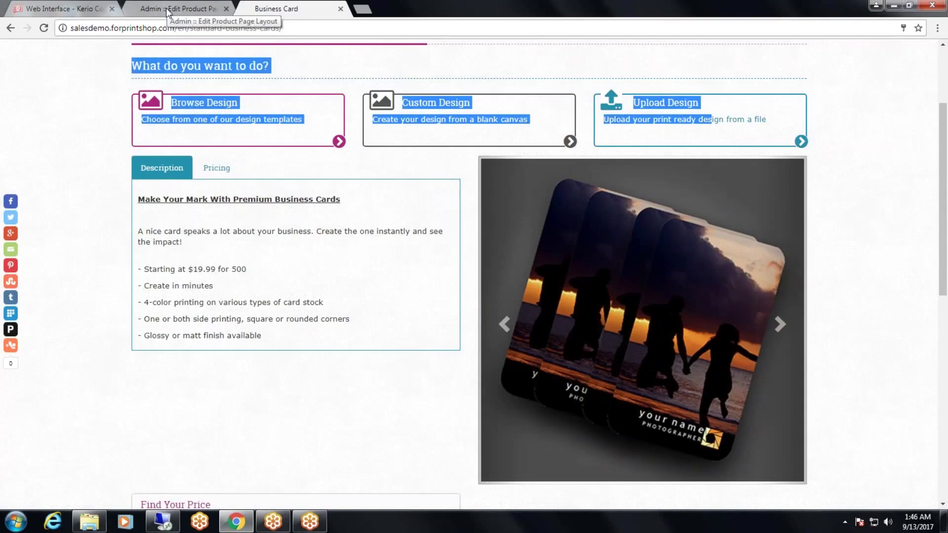
# - Set the Busi Card layout's action button type to Button, save it and reload the storefront product page
pyautogui.click(166, 8)
pyautogui.scroll(-6, 198, 191)
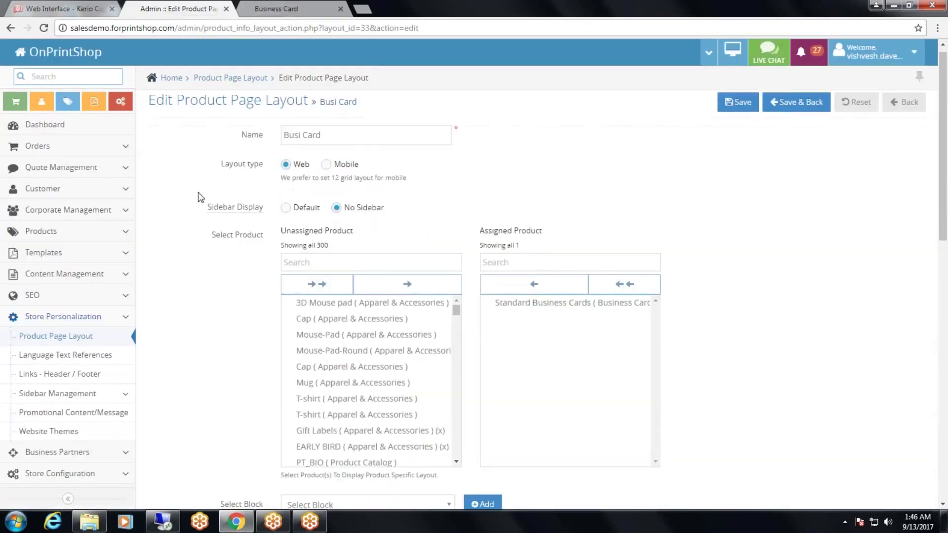
pyautogui.scroll(-7, 197, 192)
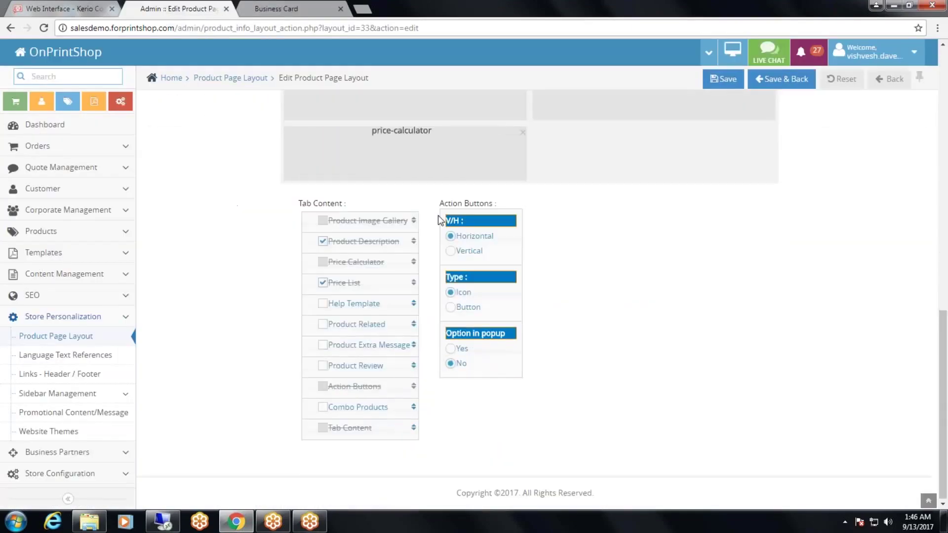
pyautogui.moveTo(497, 202); pyautogui.dragTo(497, 203)
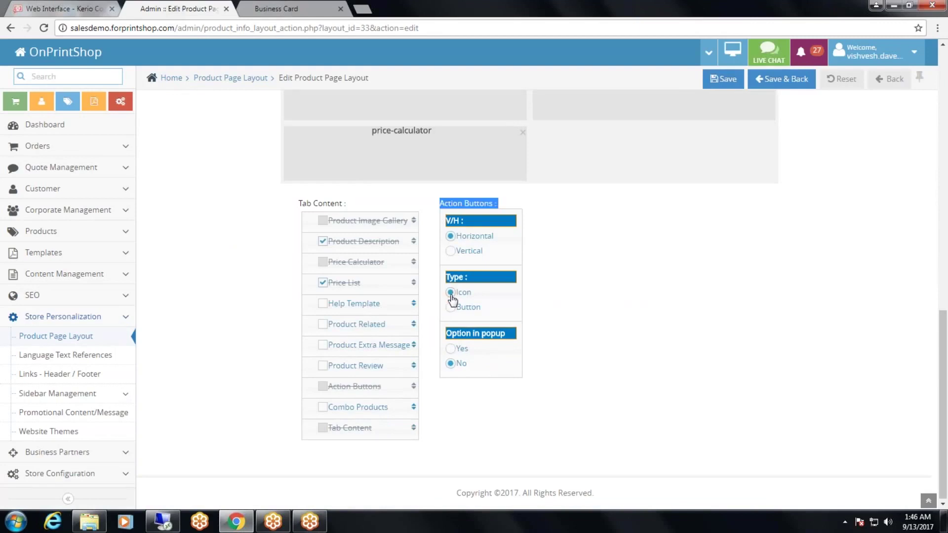
pyautogui.click(450, 308)
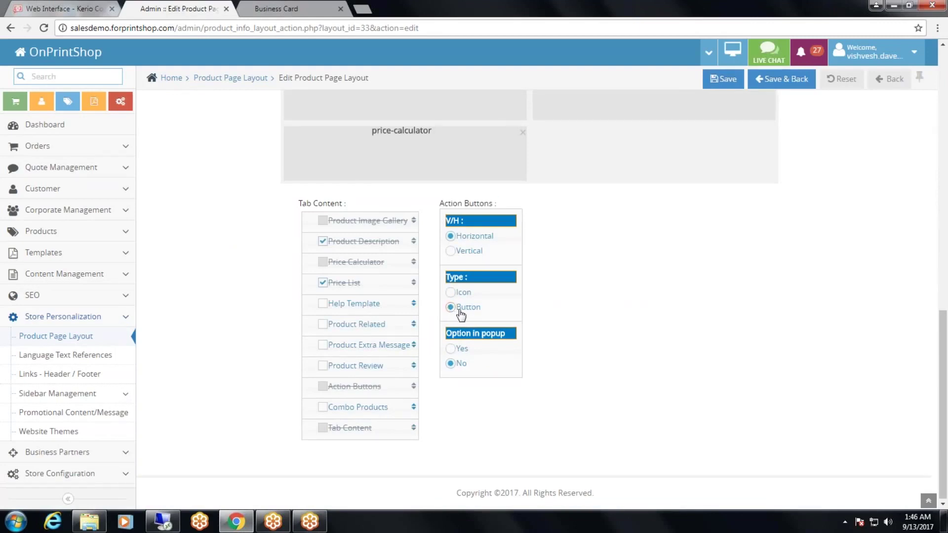
pyautogui.click(724, 79)
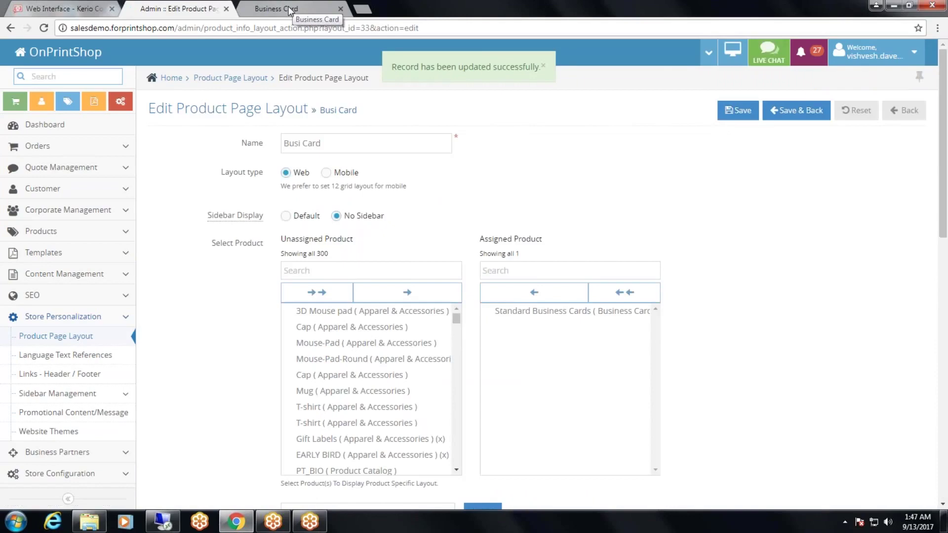
pyautogui.click(288, 6)
pyautogui.press('F5')
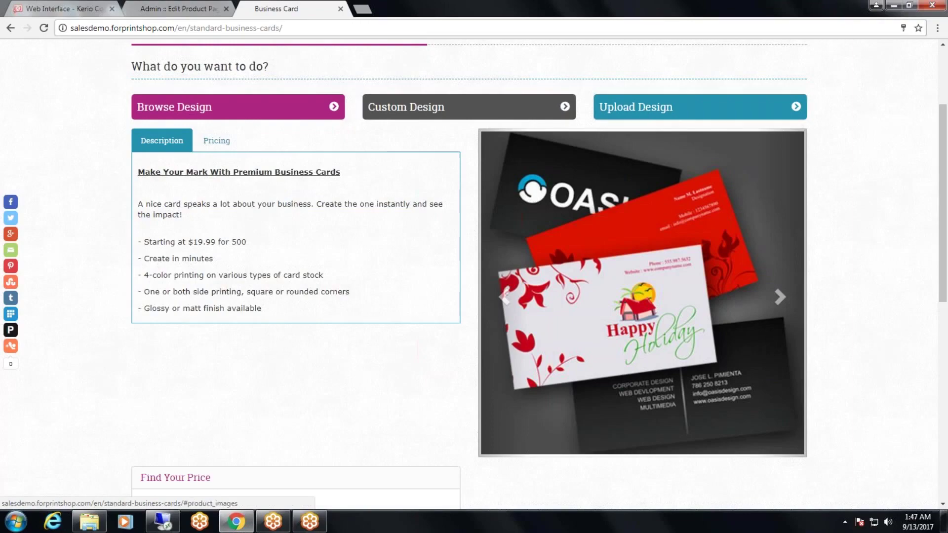
# - Set the action buttons' Option in popup to Yes in the Busi Card layout and save it
pyautogui.click(185, 4)
pyautogui.scroll(-15, 425, 199)
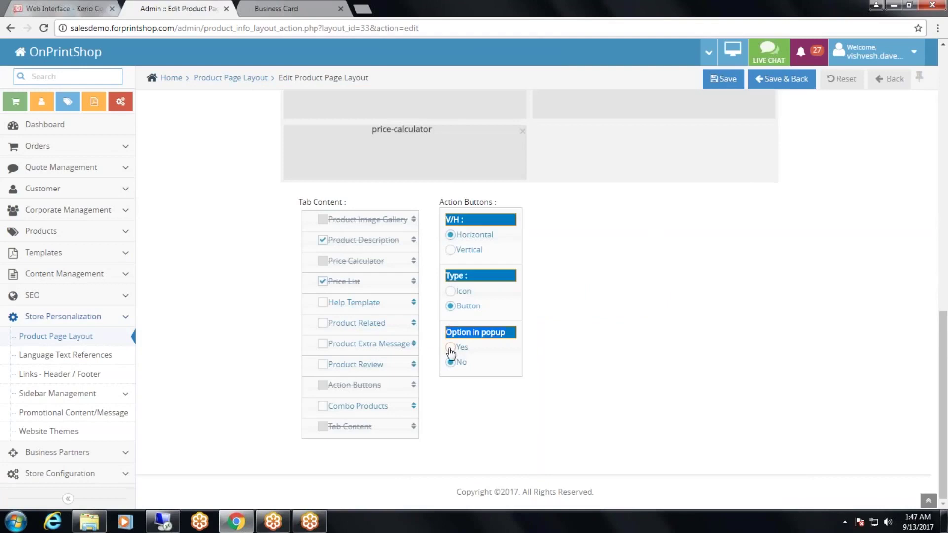
pyautogui.click(450, 348)
pyautogui.click(723, 79)
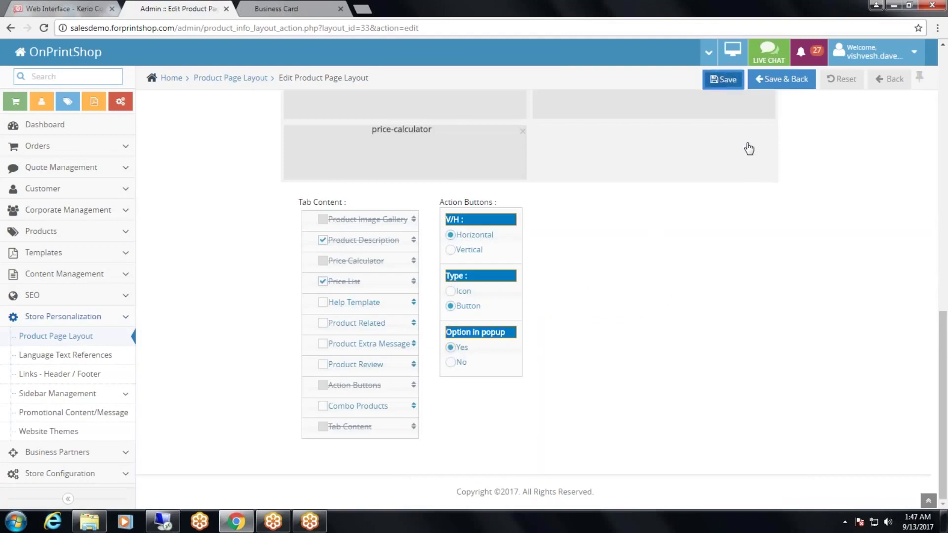
# - Reload the storefront product page, view the design options in the Get Started popup and close it
pyautogui.click(304, 10)
pyautogui.press('F5')
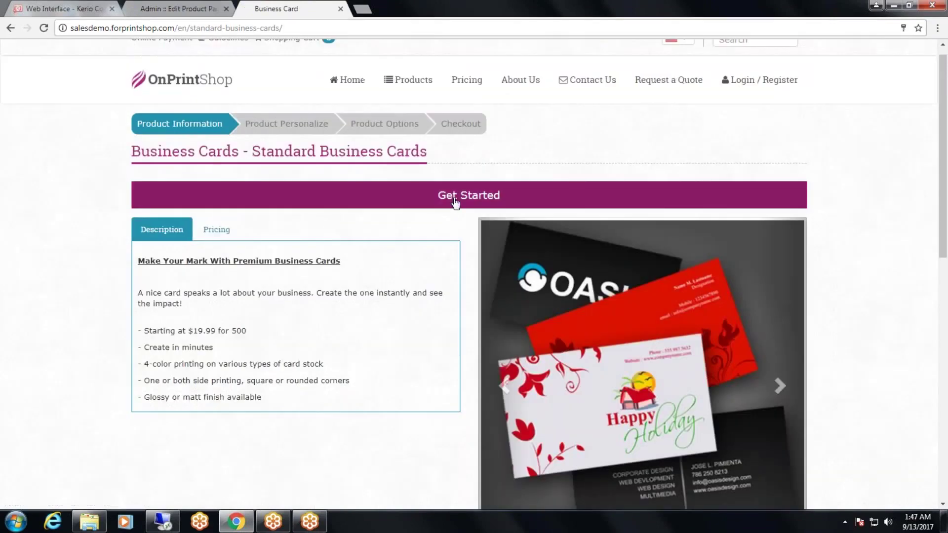
pyautogui.click(455, 200)
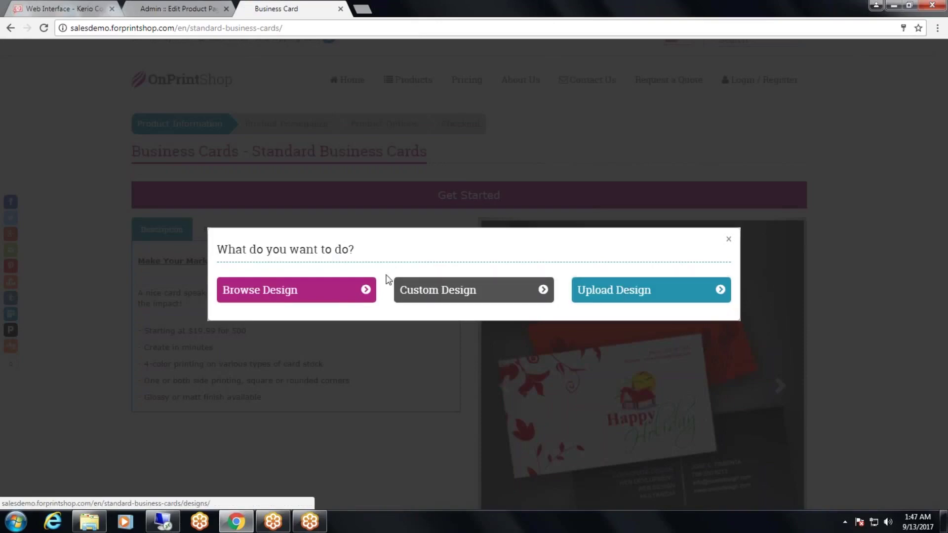
pyautogui.click(729, 240)
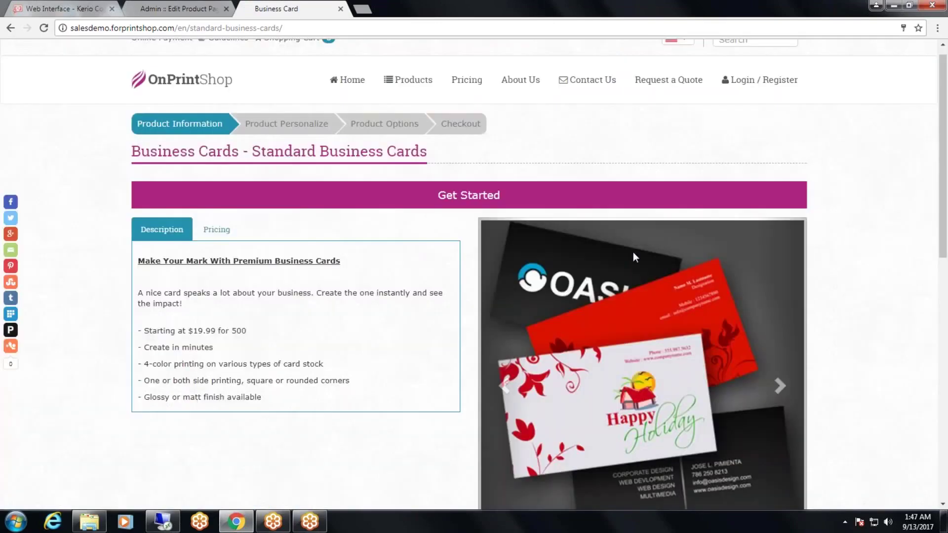
# - Set the action buttons' orientation to Vertical in the Busi Card layout
pyautogui.click(174, 10)
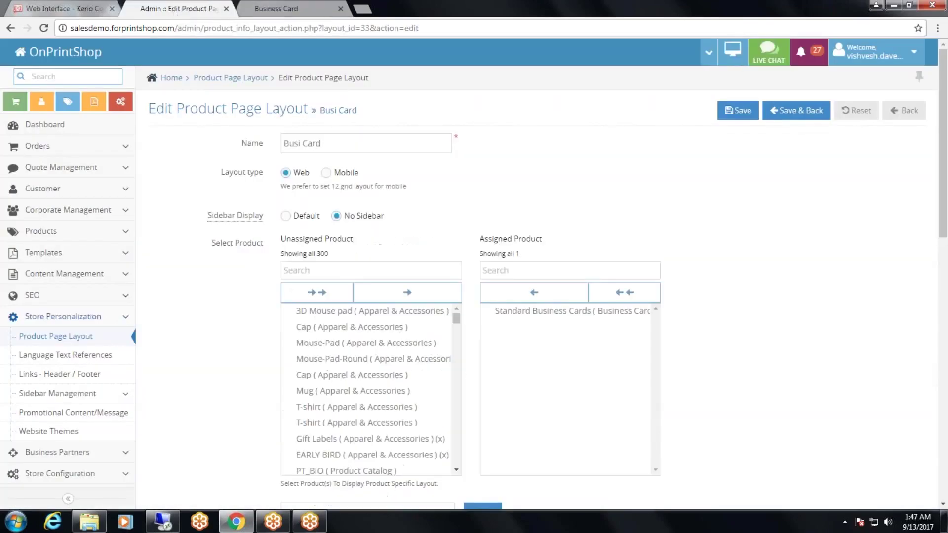
pyautogui.scroll(-10, 456, 359)
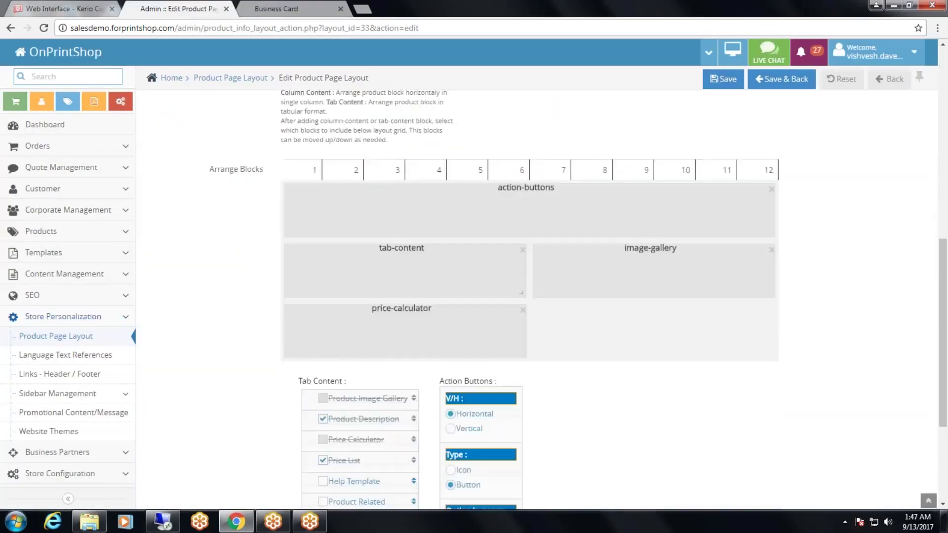
pyautogui.scroll(-3, 451, 252)
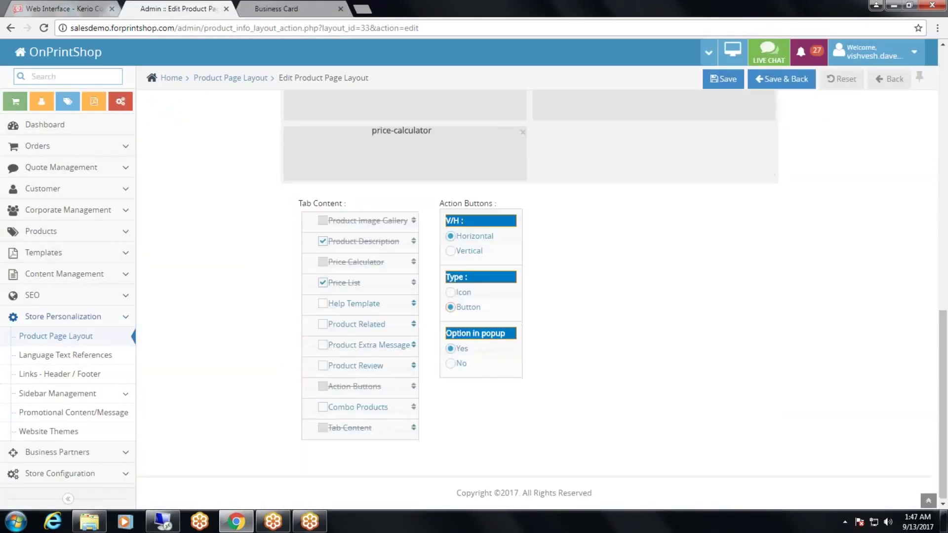
pyautogui.click(451, 251)
# - Move the action-buttons block below image-gallery, beside price-calculator, and resize it to span grid columns 7 to 12
pyautogui.scroll(3, 565, 247)
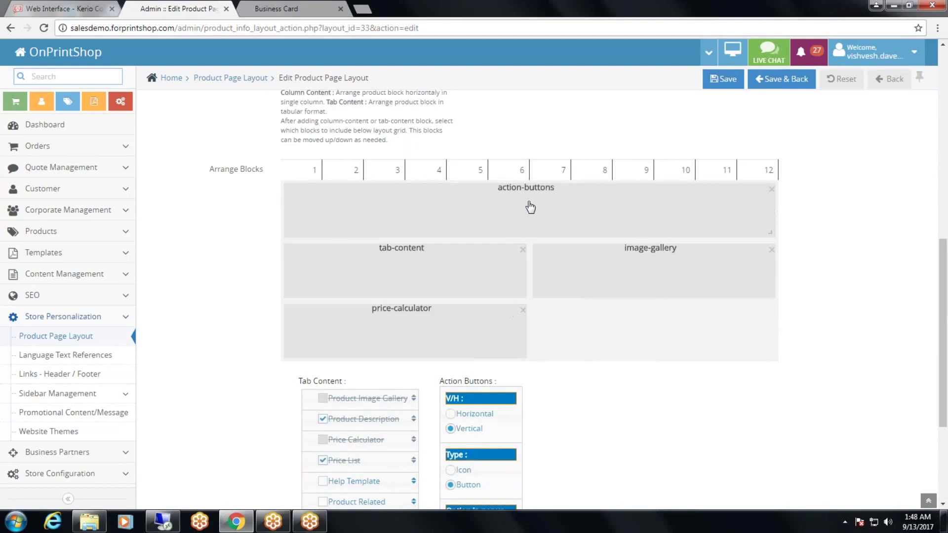
pyautogui.moveTo(768, 232); pyautogui.dragTo(465, 237)
pyautogui.moveTo(379, 216); pyautogui.dragTo(634, 291)
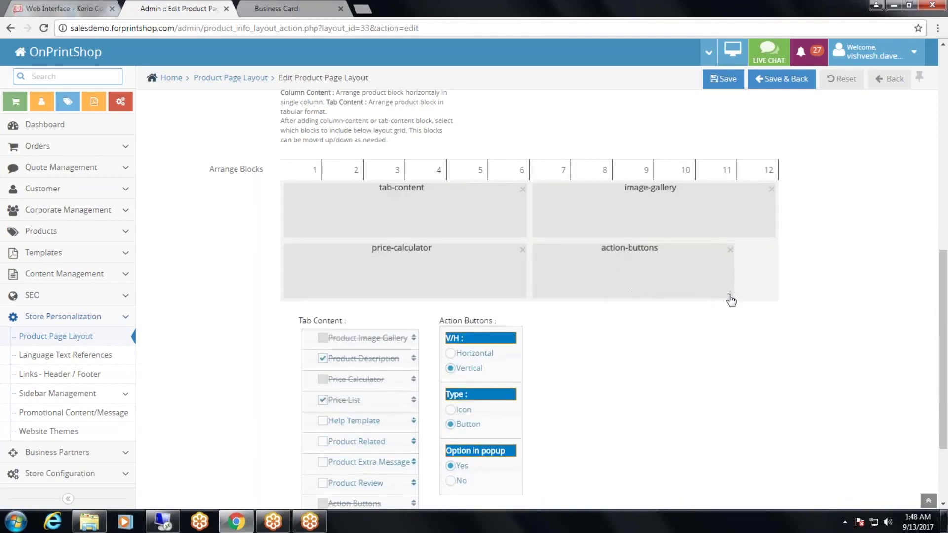
pyautogui.moveTo(735, 295); pyautogui.dragTo(774, 297)
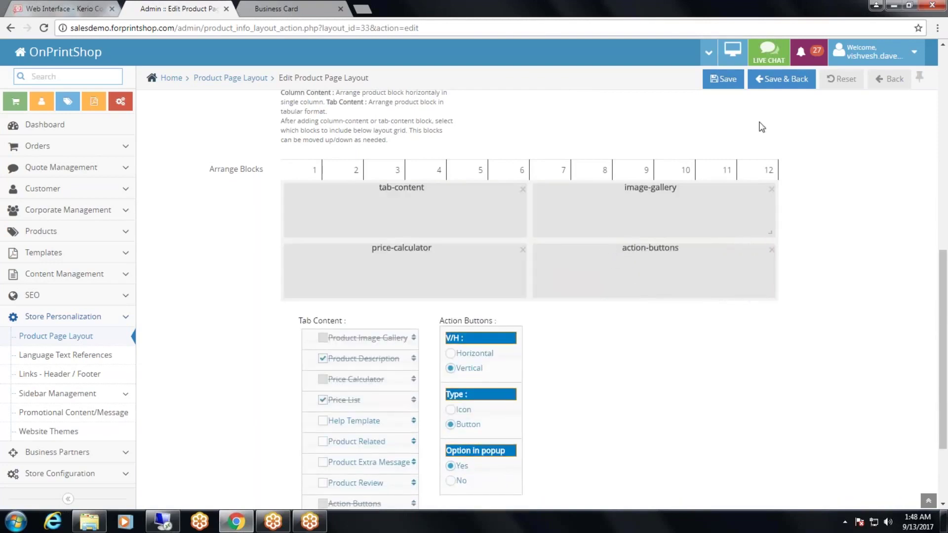
pyautogui.scroll(-3, 592, 334)
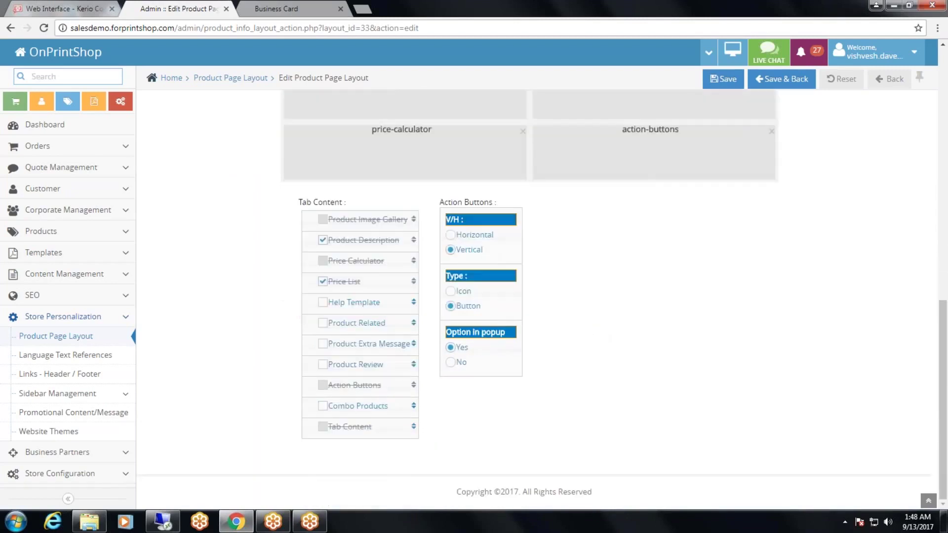
pyautogui.scroll(3, 567, 302)
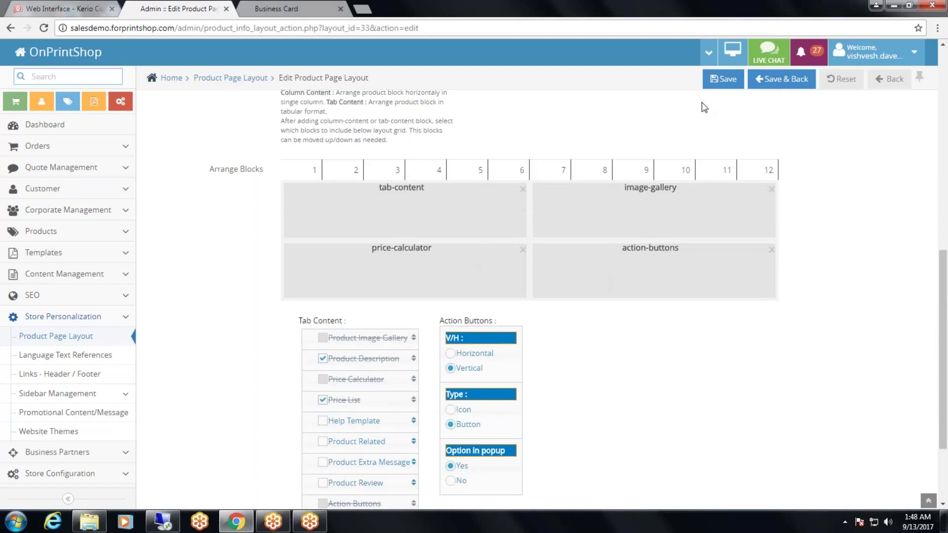
# - Save the Busi Card layout with the rearranged blocks and reload the storefront product page
pyautogui.click(723, 79)
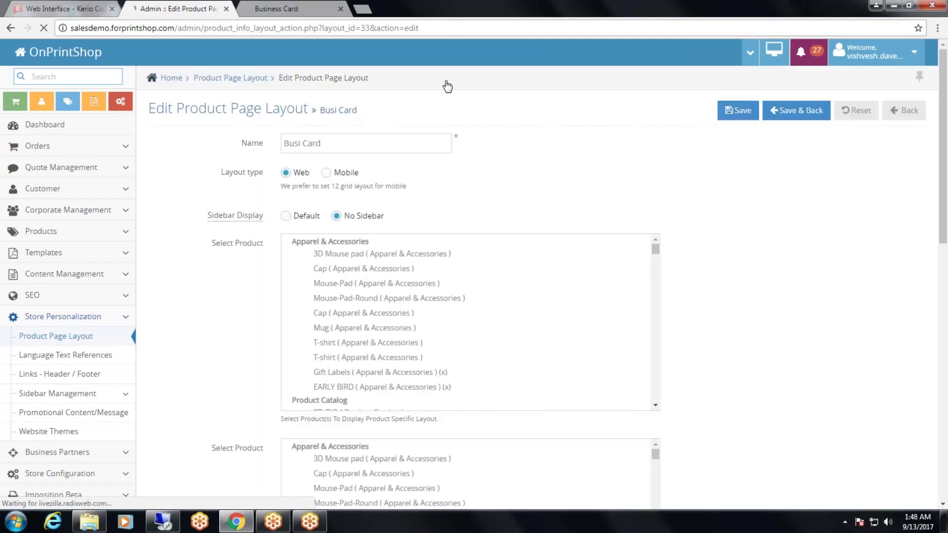
pyautogui.click(286, 9)
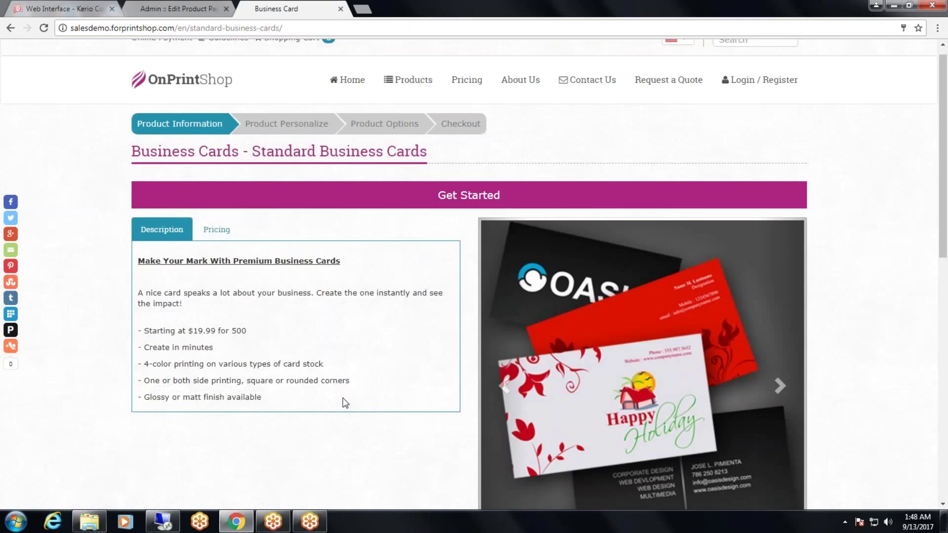
pyautogui.press('F5')
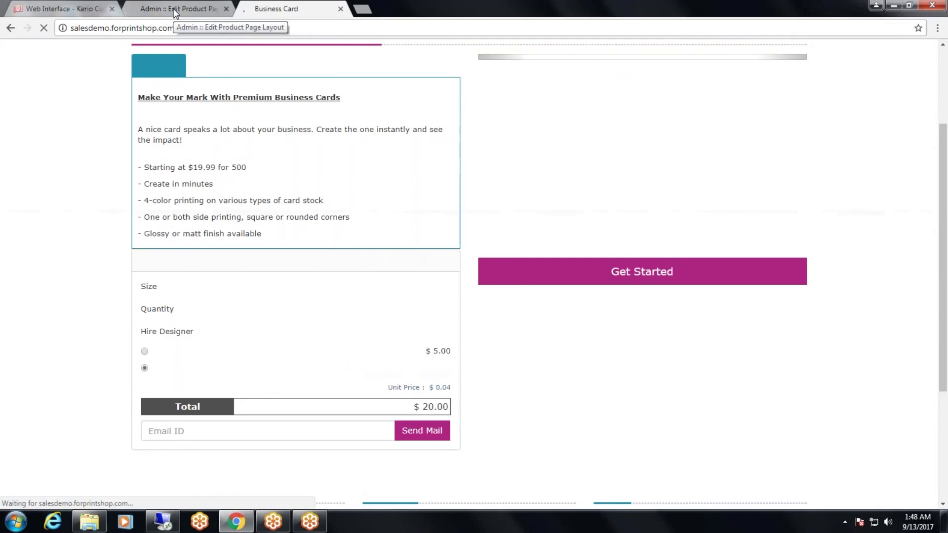
# - Set the action buttons' Option in popup to No in the Busi Card layout and save it
pyautogui.click(173, 8)
pyautogui.scroll(-9, 509, 282)
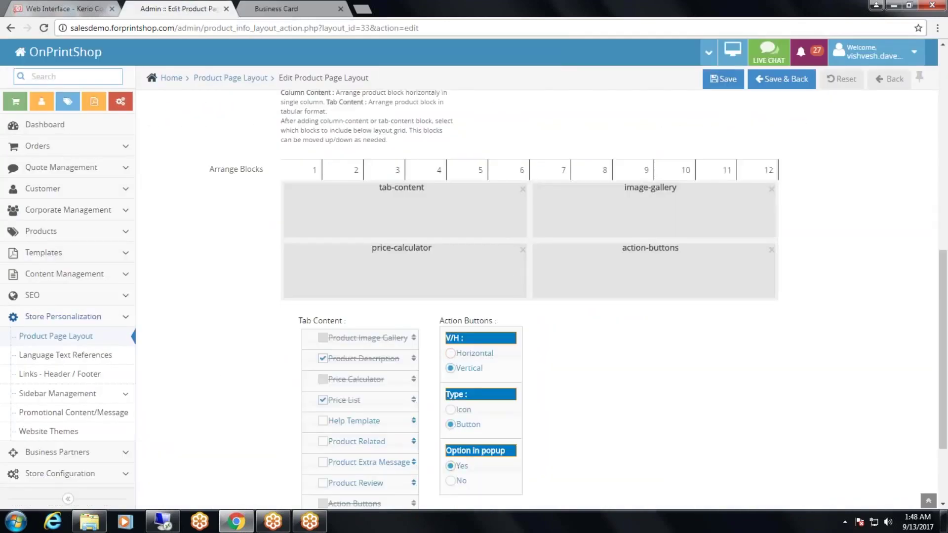
pyautogui.click(450, 481)
pyautogui.click(725, 79)
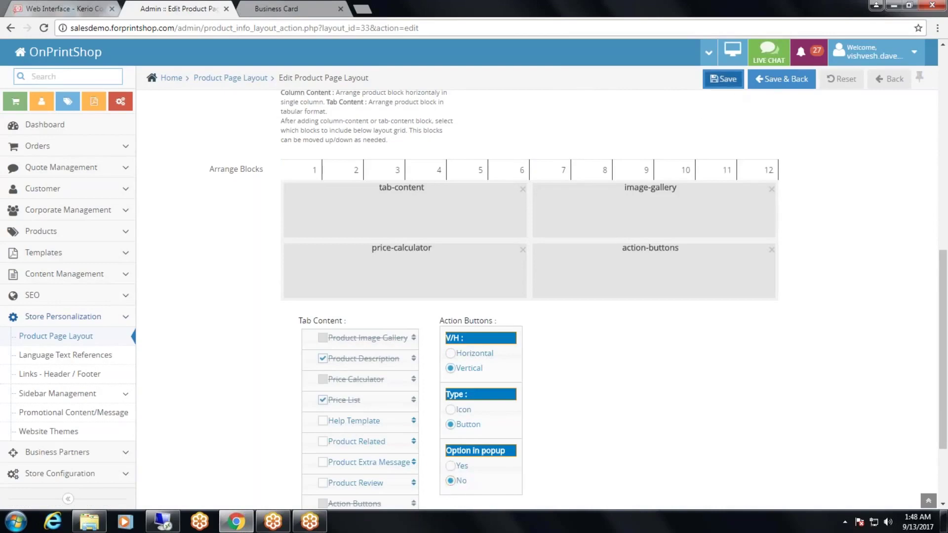
# - Reload the storefront product page and review the design options under "What do you want to do?" and the rest of the page
pyautogui.click(293, 8)
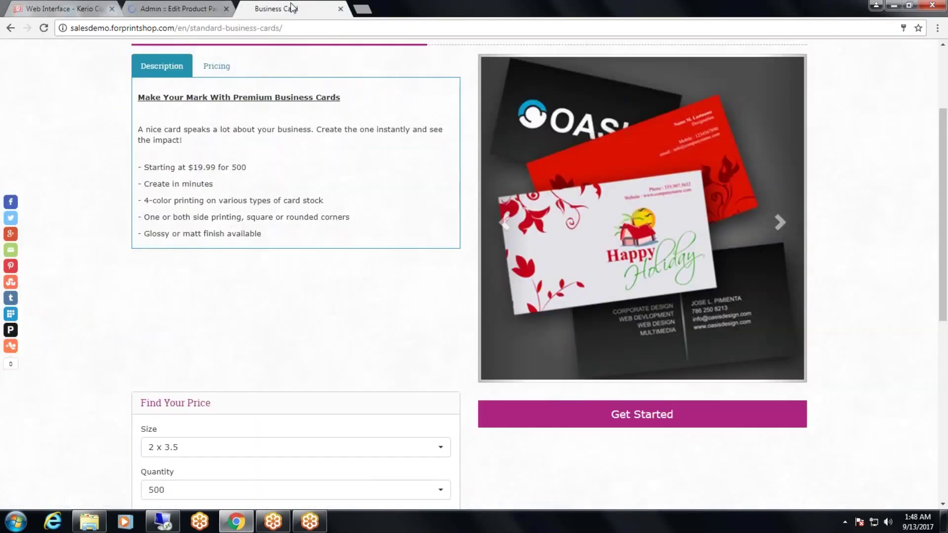
pyautogui.press('F5')
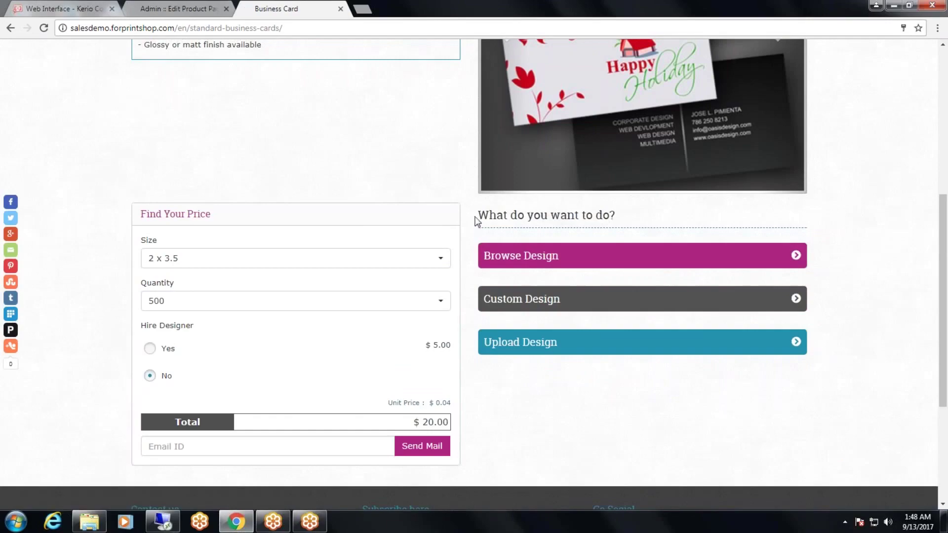
pyautogui.moveTo(476, 213); pyautogui.dragTo(557, 348)
pyautogui.click(528, 399)
pyautogui.scroll(-4, 524, 385)
pyautogui.scroll(10, 512, 282)
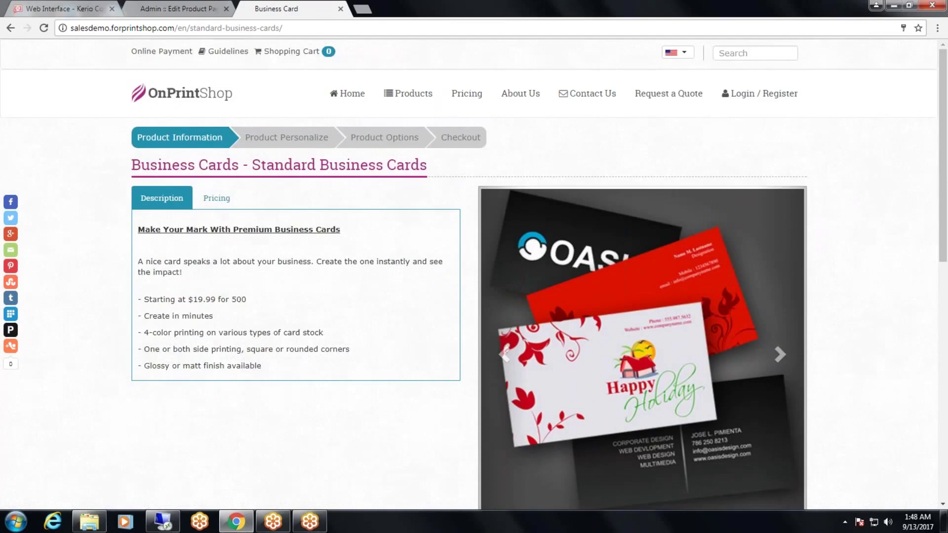
# - Open Language Text References in the admin site and copy the price block's heading "Find Your Price" from the storefront product page
pyautogui.click(167, 9)
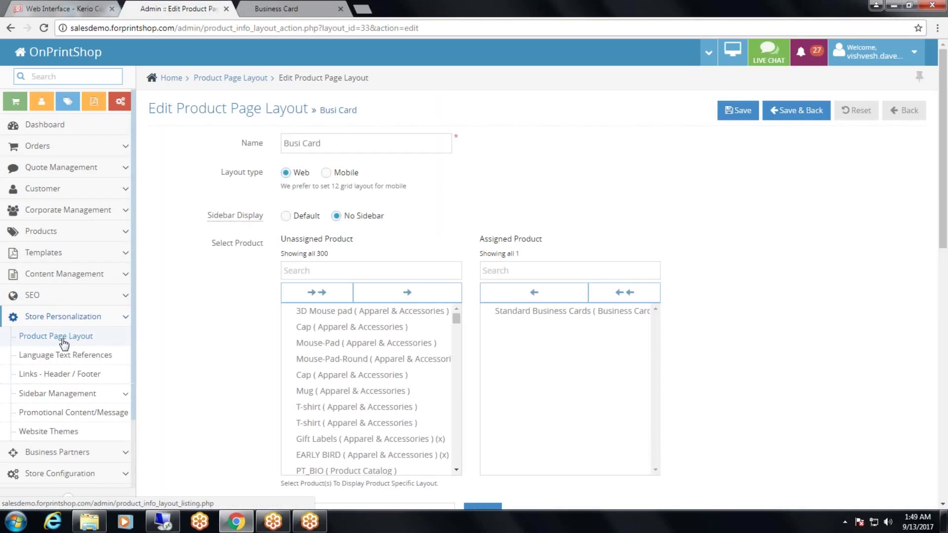
pyautogui.click(60, 359)
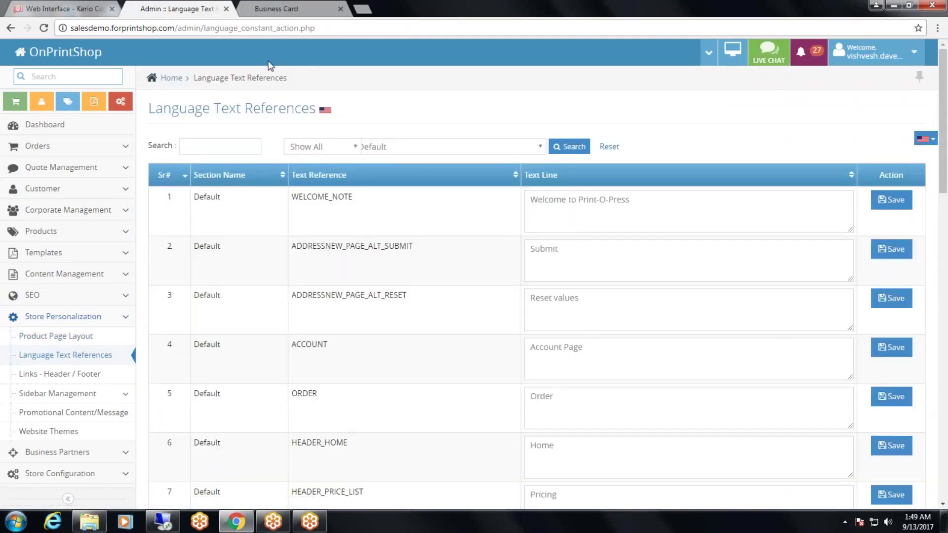
pyautogui.click(267, 10)
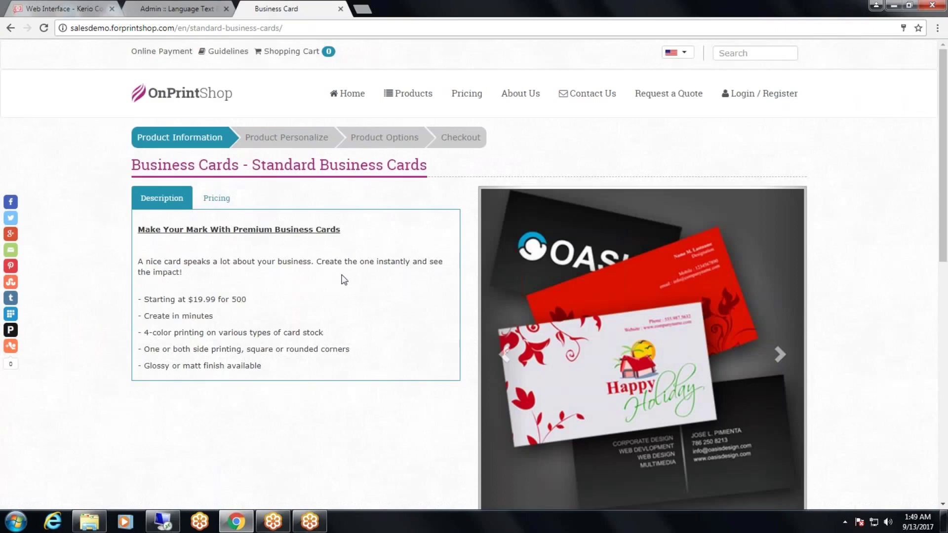
pyautogui.scroll(-7, 340, 281)
pyautogui.moveTo(480, 182); pyautogui.dragTo(632, 191)
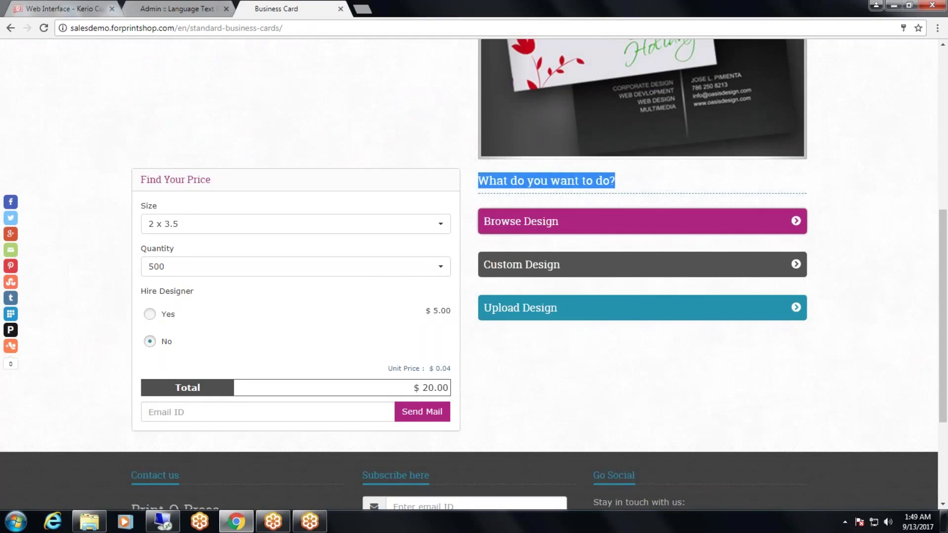
pyautogui.moveTo(213, 180); pyautogui.dragTo(140, 180)
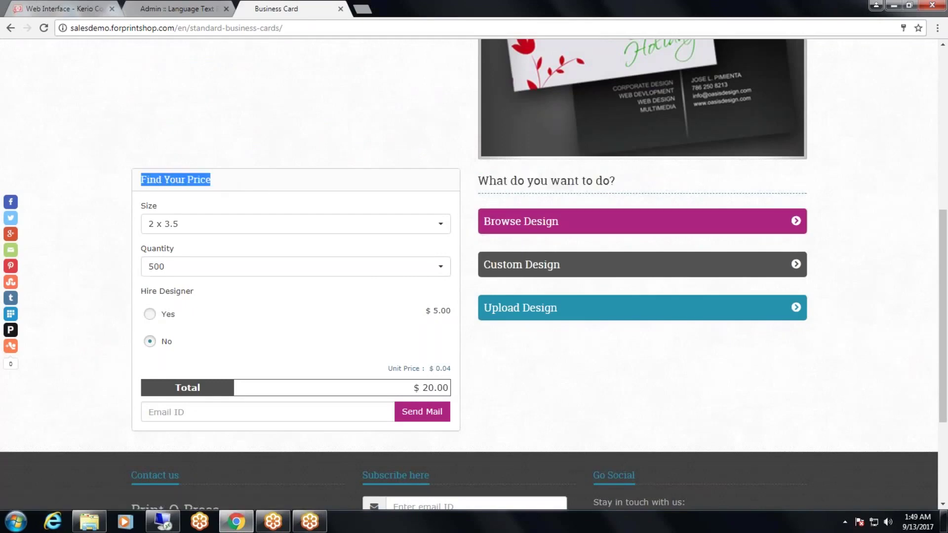
pyautogui.rightClick(157, 180)
pyautogui.click(168, 186)
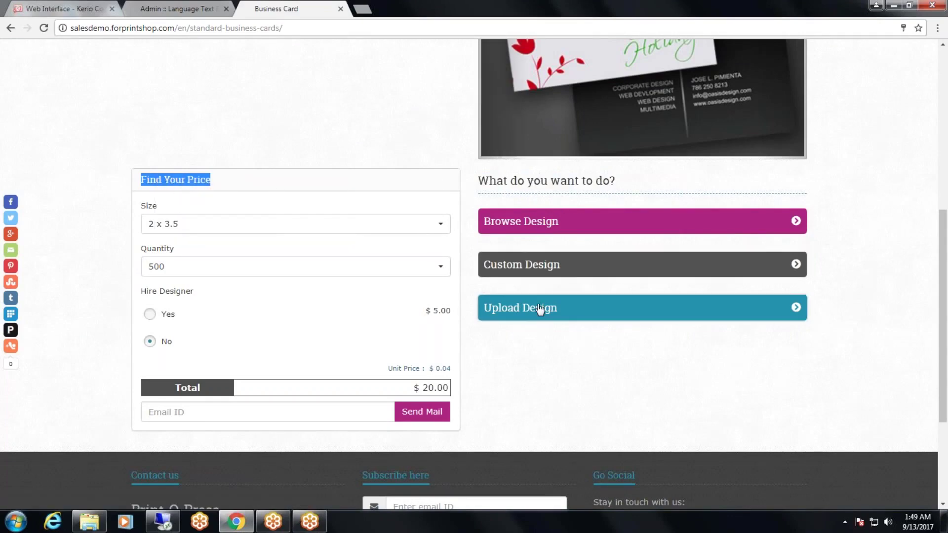
# - Search the Language Text References for "Find Your Price"
pyautogui.click(171, 3)
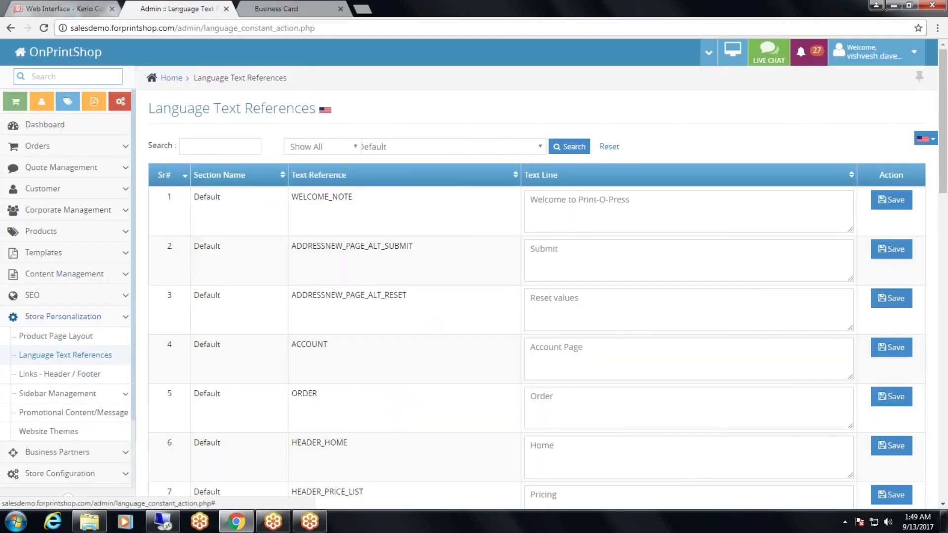
pyautogui.click(217, 145)
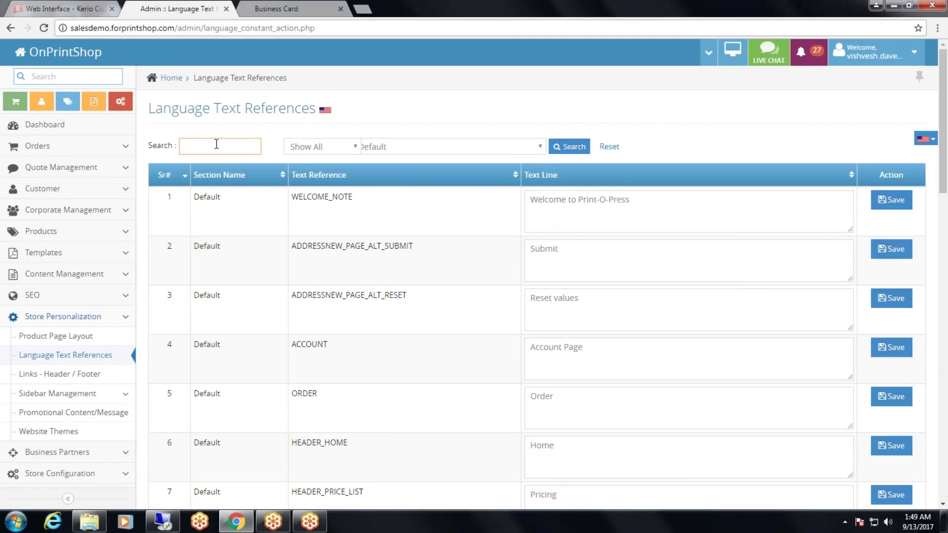
pyautogui.hotkey('ctrl', 'v')
pyautogui.click(574, 147)
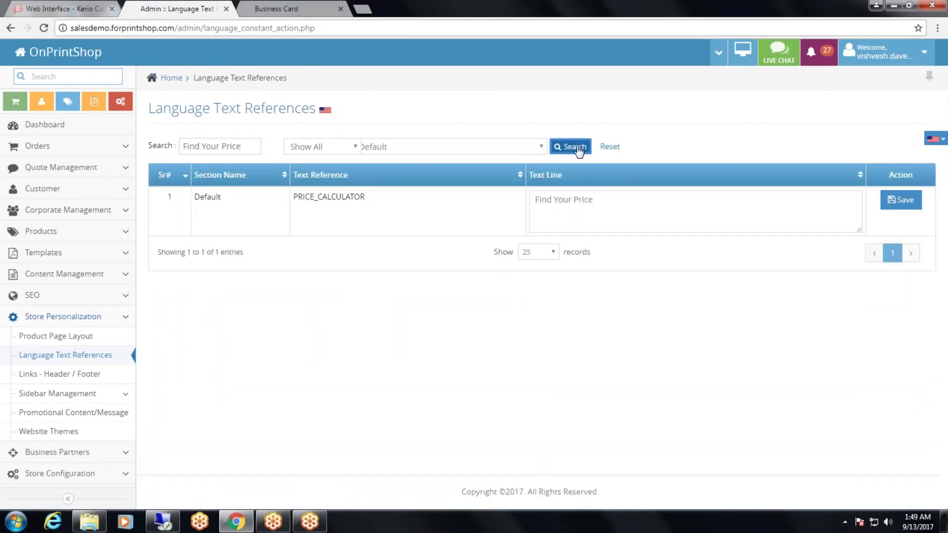
# - Change the PRICE_CALCULATOR text line to "Price Calculator" and save it
pyautogui.click(598, 200)
pyautogui.moveTo(597, 200); pyautogui.dragTo(533, 206)
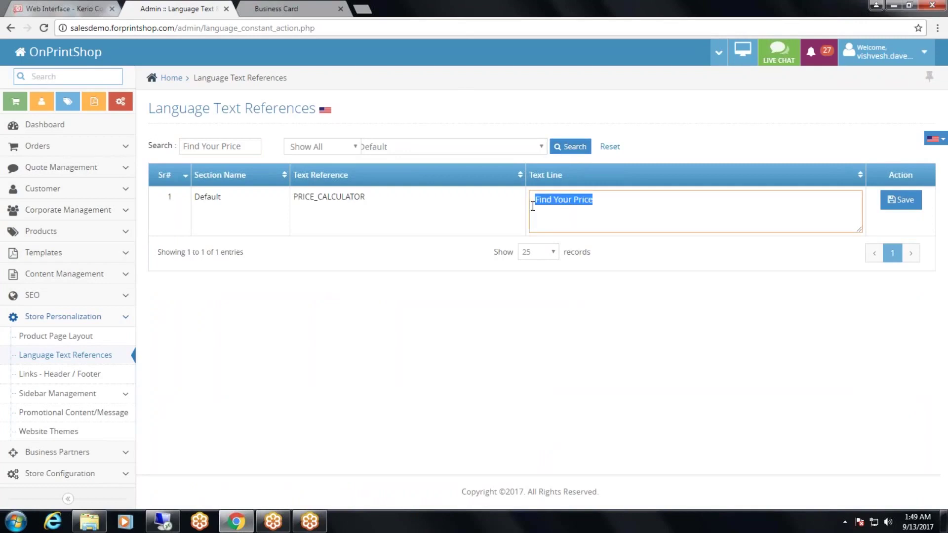
pyautogui.write('Price')
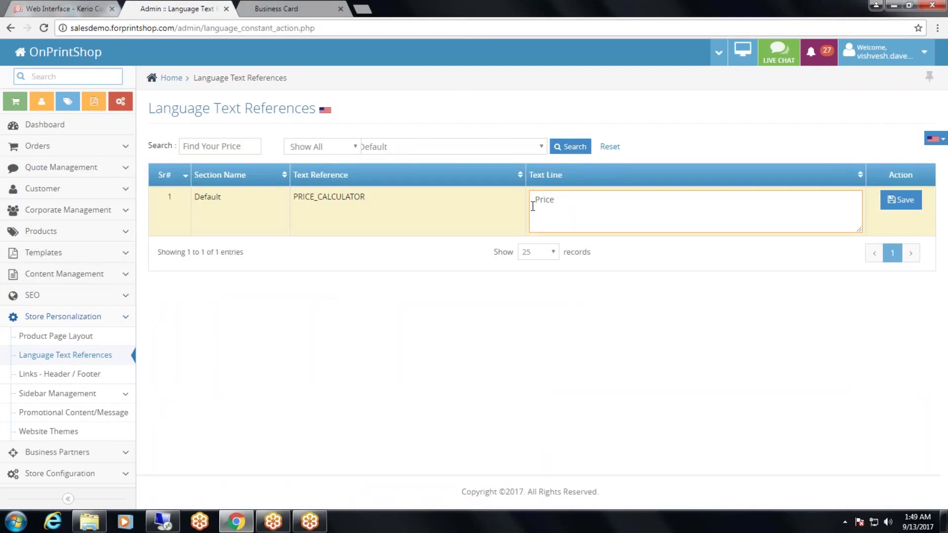
pyautogui.write('Calculator')
pyautogui.click(892, 200)
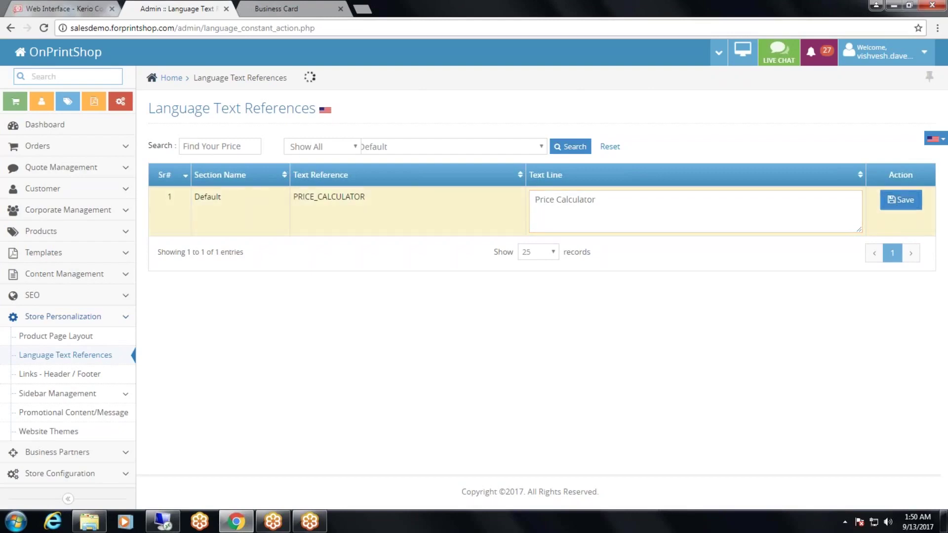
# - Reload the storefront product page and check the price block's heading
pyautogui.click(278, 8)
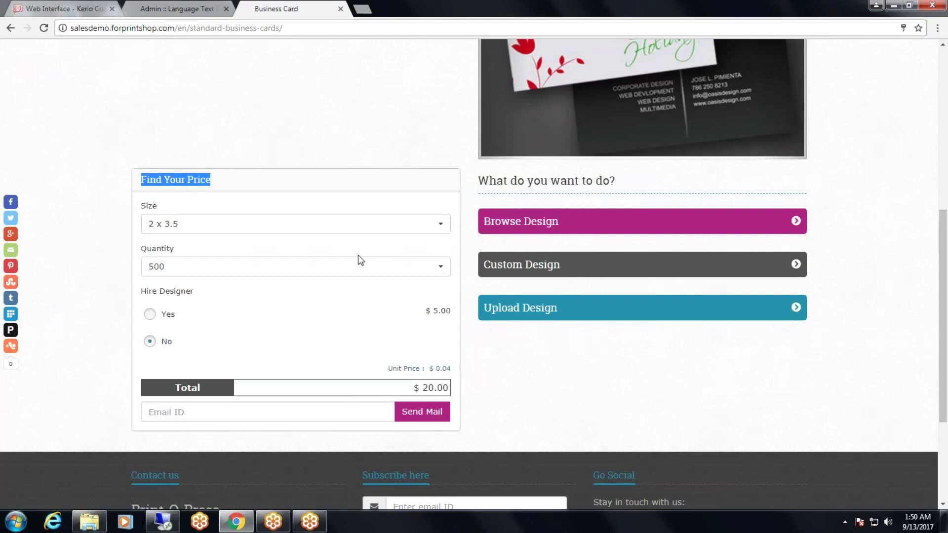
pyautogui.scroll(5, 358, 256)
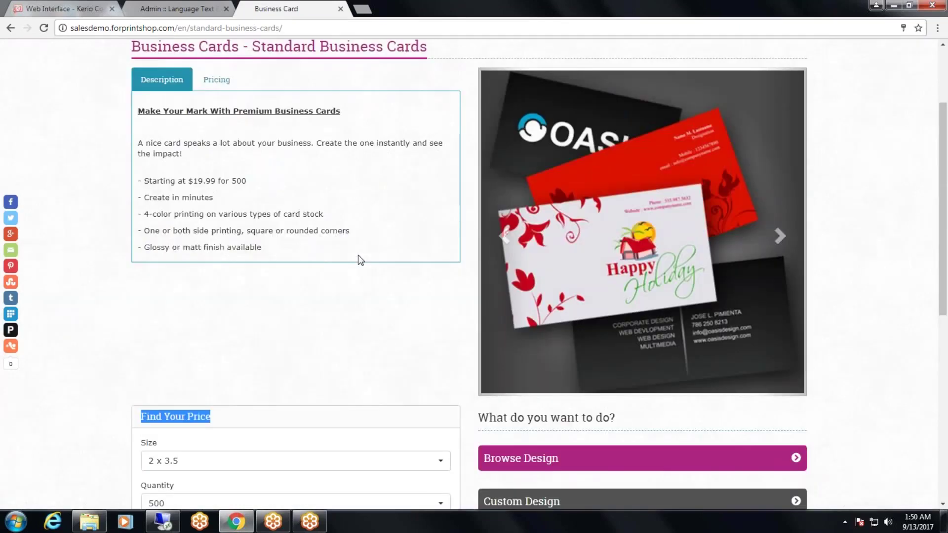
pyautogui.scroll(-4, 358, 255)
pyautogui.press('F5')
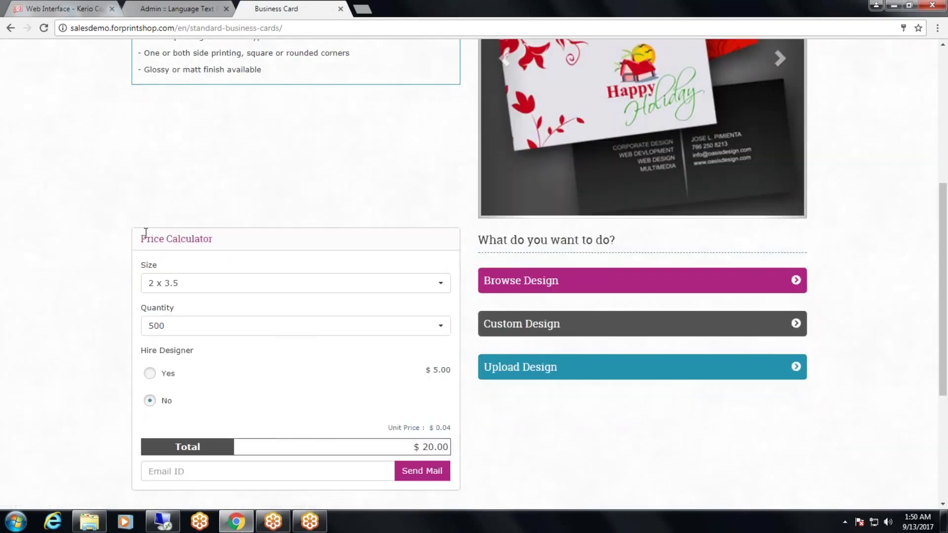
pyautogui.moveTo(141, 239); pyautogui.dragTo(223, 241)
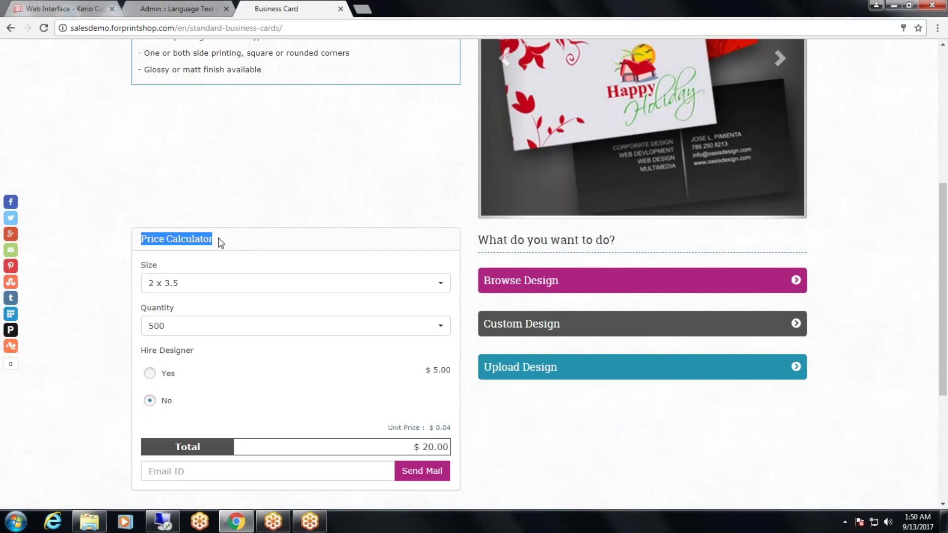
pyautogui.click(221, 243)
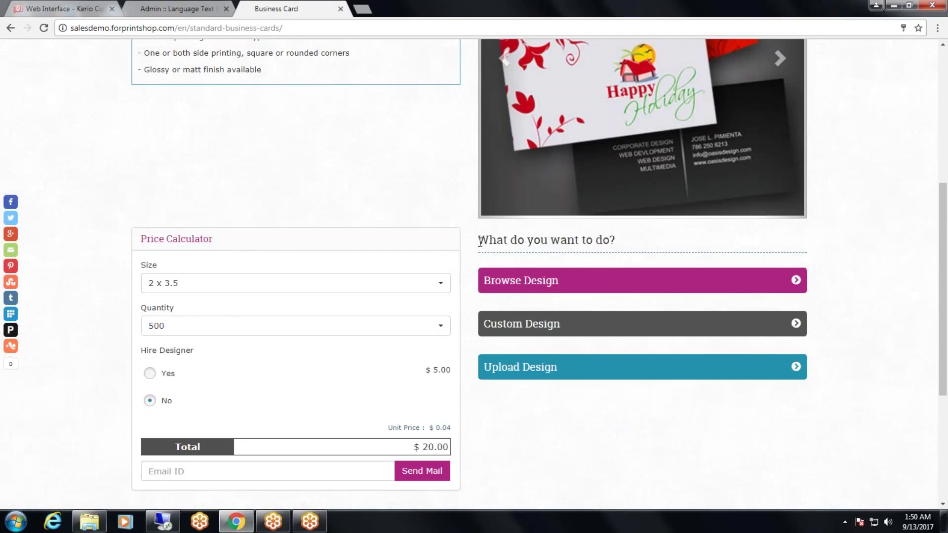
# - Copy the storefront heading "What do you want to do?" and search the Language Text References for it
pyautogui.moveTo(480, 242); pyautogui.dragTo(619, 242)
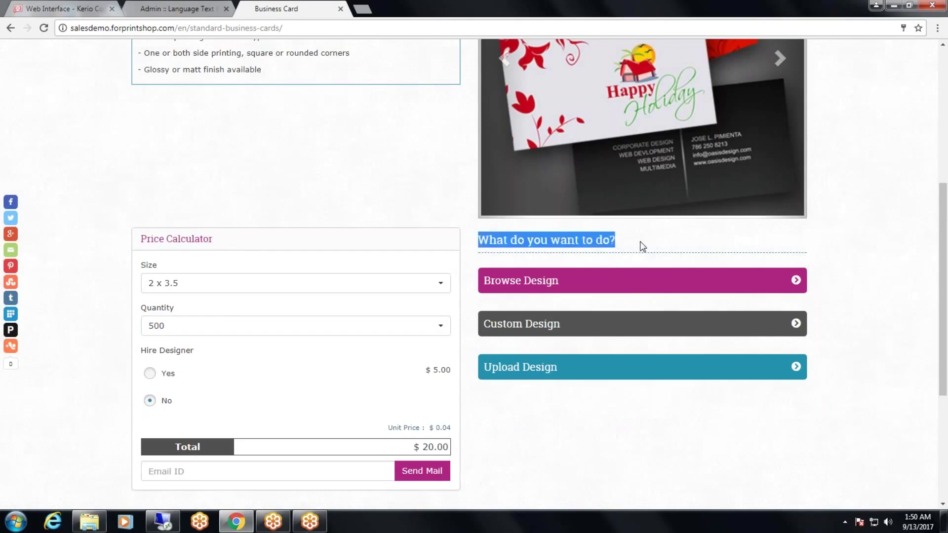
pyautogui.rightClick(578, 245)
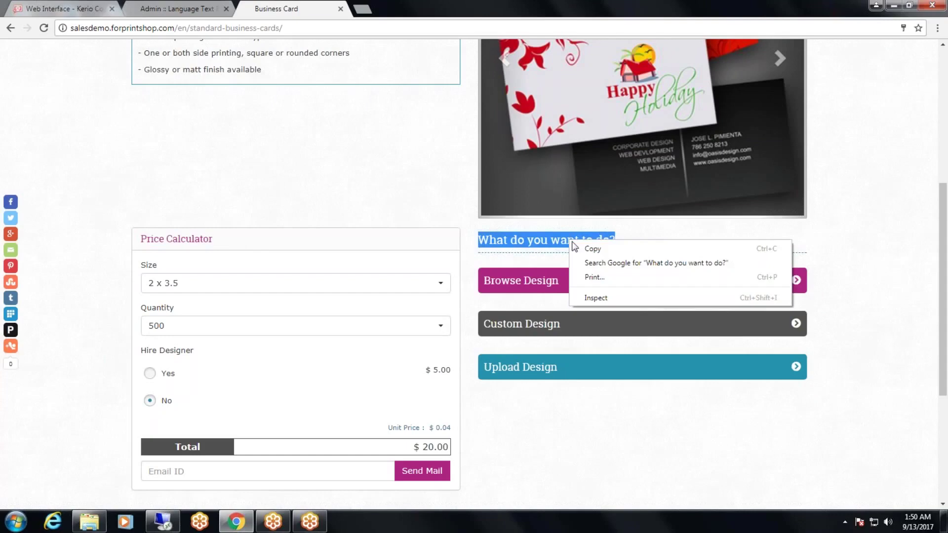
pyautogui.click(581, 248)
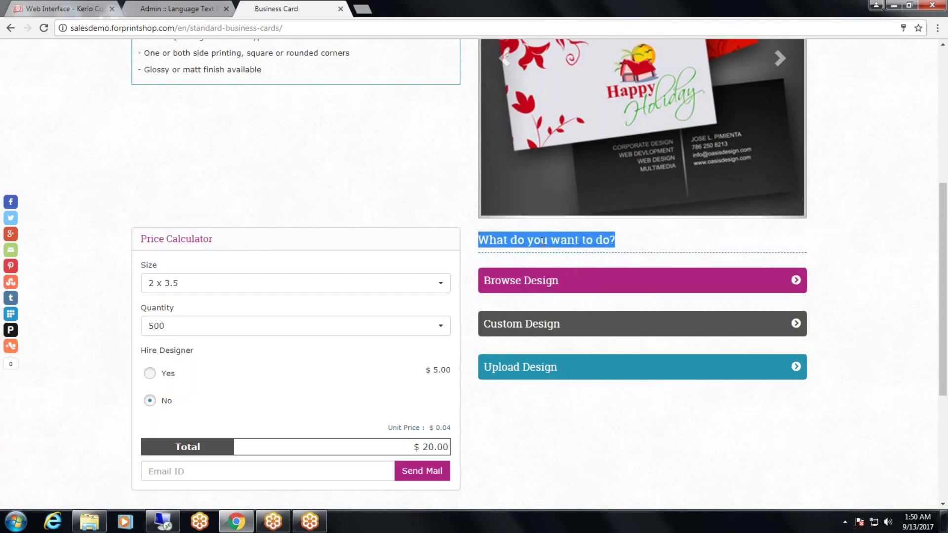
pyautogui.click(177, 9)
pyautogui.moveTo(247, 147); pyautogui.dragTo(136, 145)
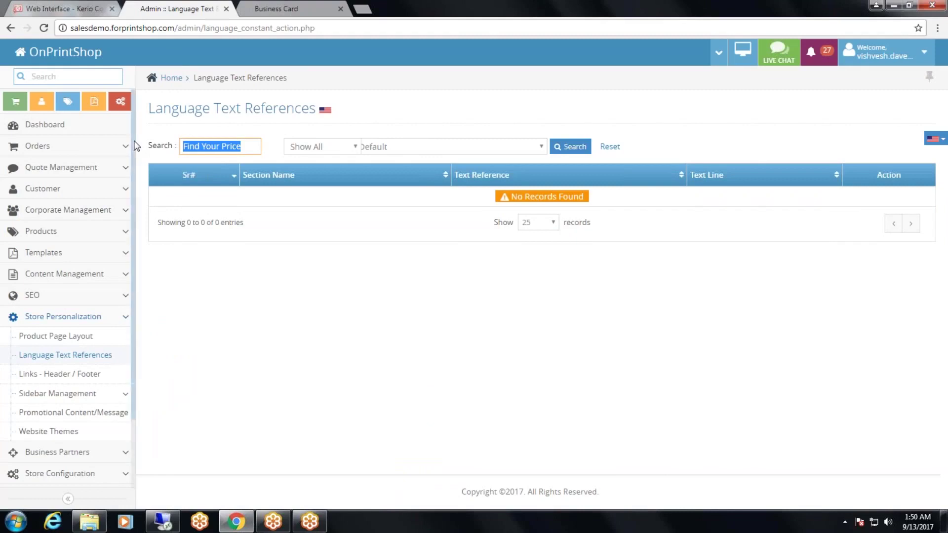
pyautogui.hotkey('ctrl', 'v')
pyautogui.click(565, 149)
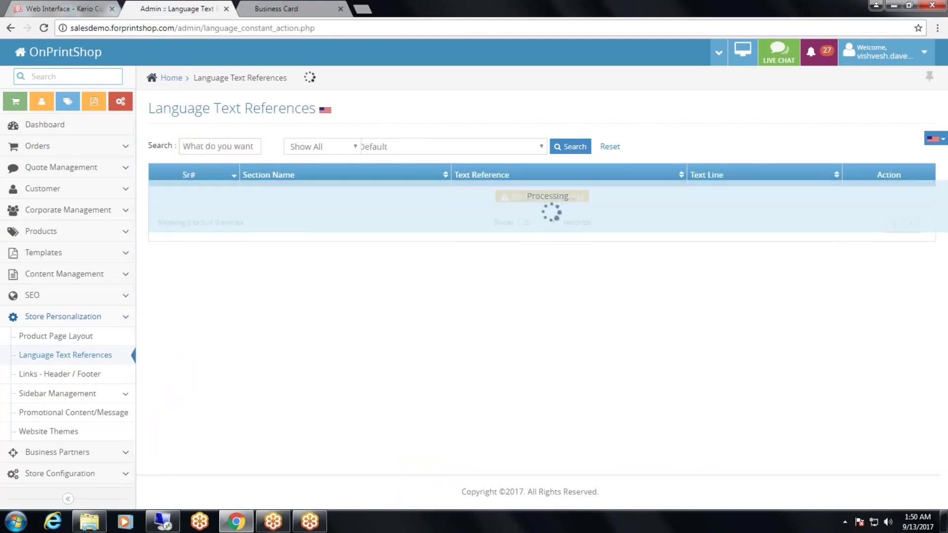
# - Change the COMMON_SELECT_DESIGN_PREFERENCE text line to "To Proceed Click Below:" and save it
pyautogui.moveTo(640, 200); pyautogui.dragTo(534, 200)
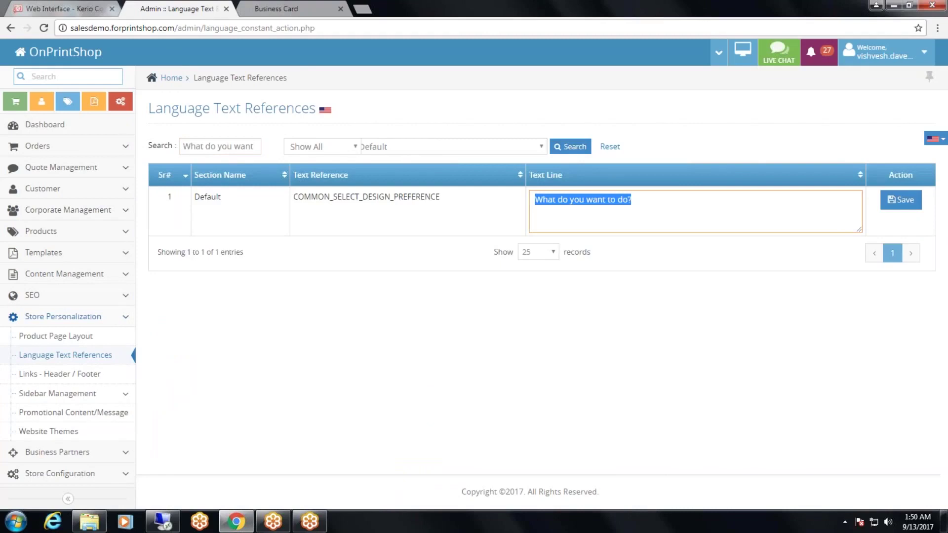
pyautogui.write('To O')
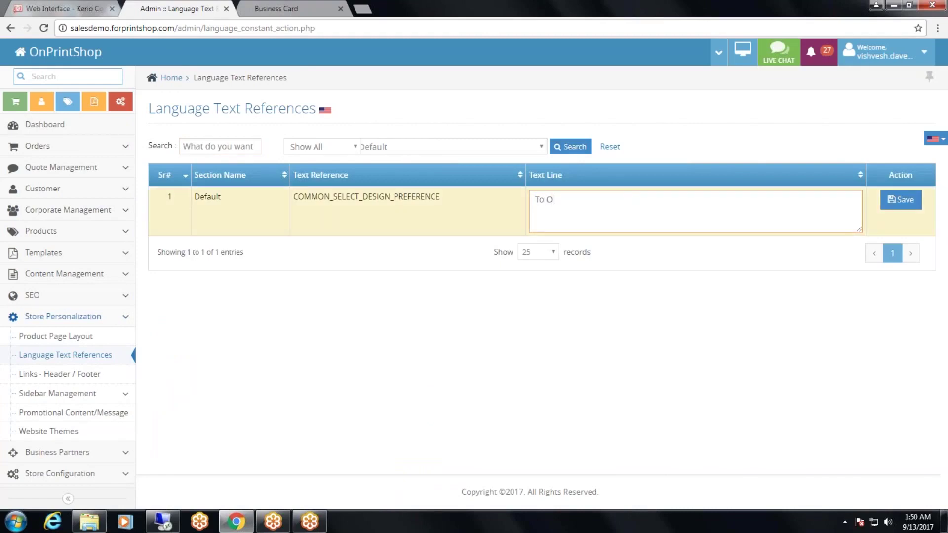
pyautogui.press('BackSpace')
pyautogui.write('Proceed Click Below:')
pyautogui.click(900, 199)
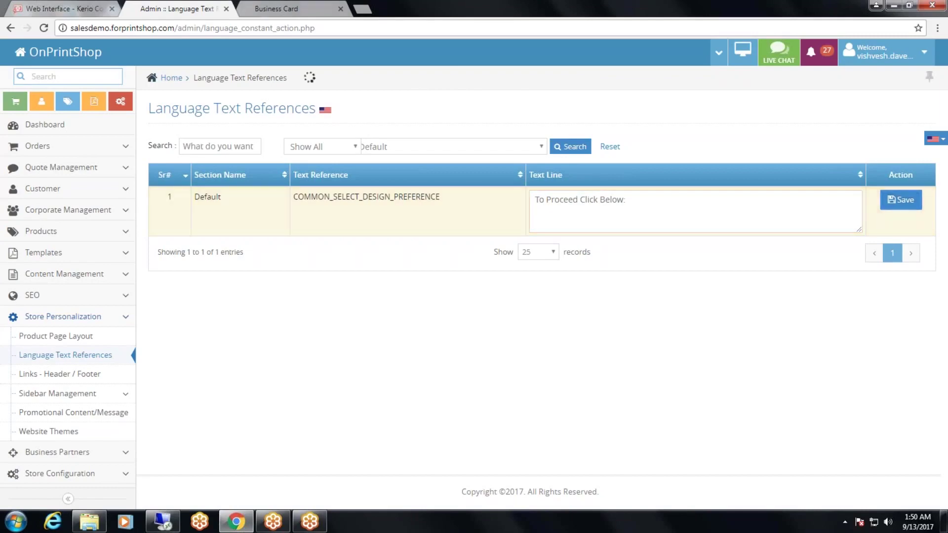
# - Reload the storefront product page, check the heading above the design options, and return to the admin's Language Text References
pyautogui.click(260, 8)
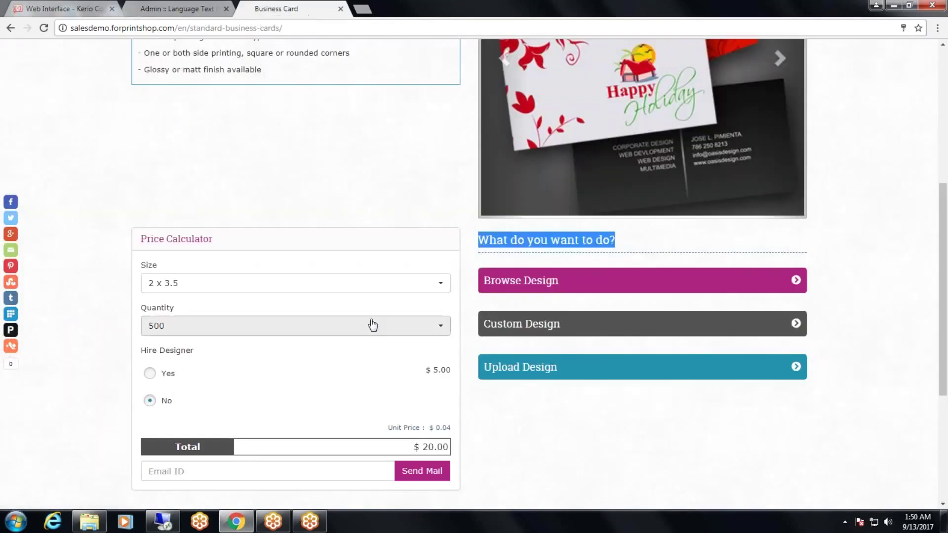
pyautogui.press('F5')
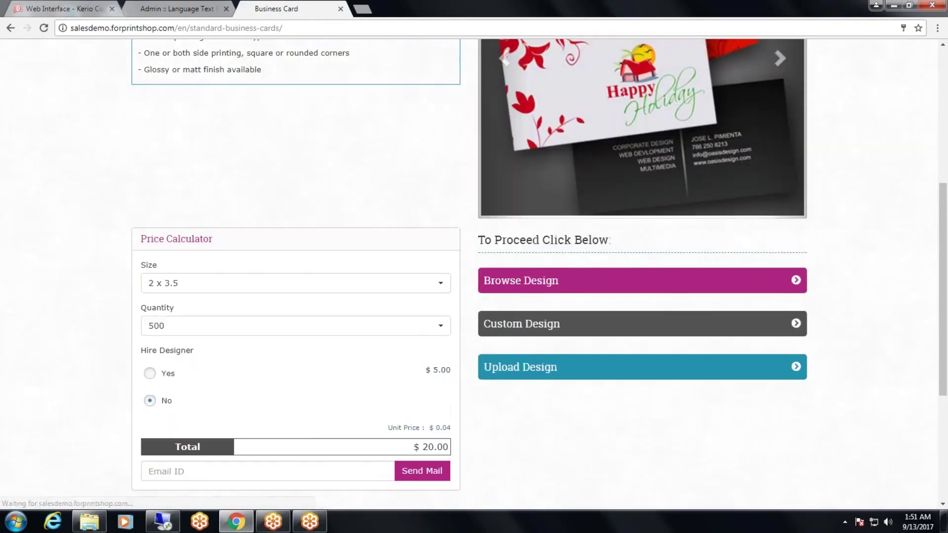
pyautogui.moveTo(470, 242); pyautogui.dragTo(617, 254)
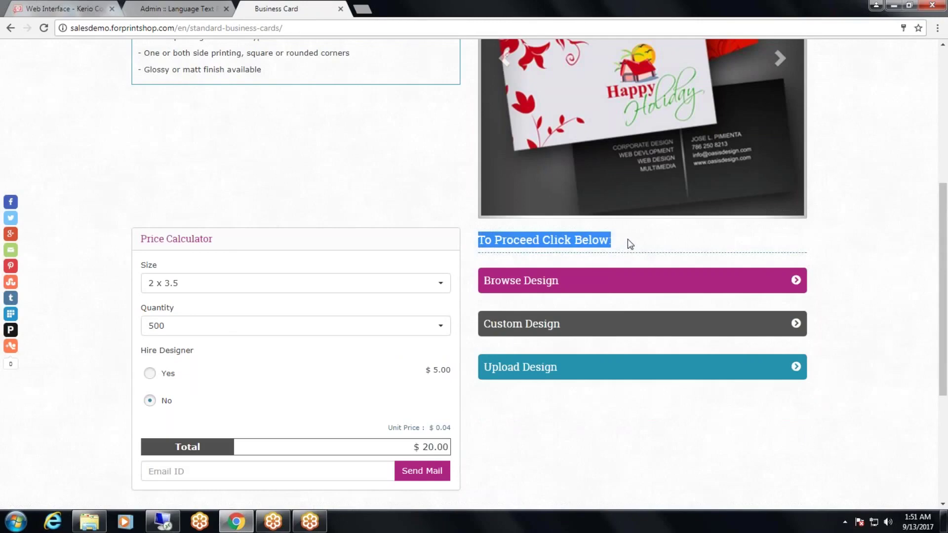
pyautogui.scroll(5, 467, 209)
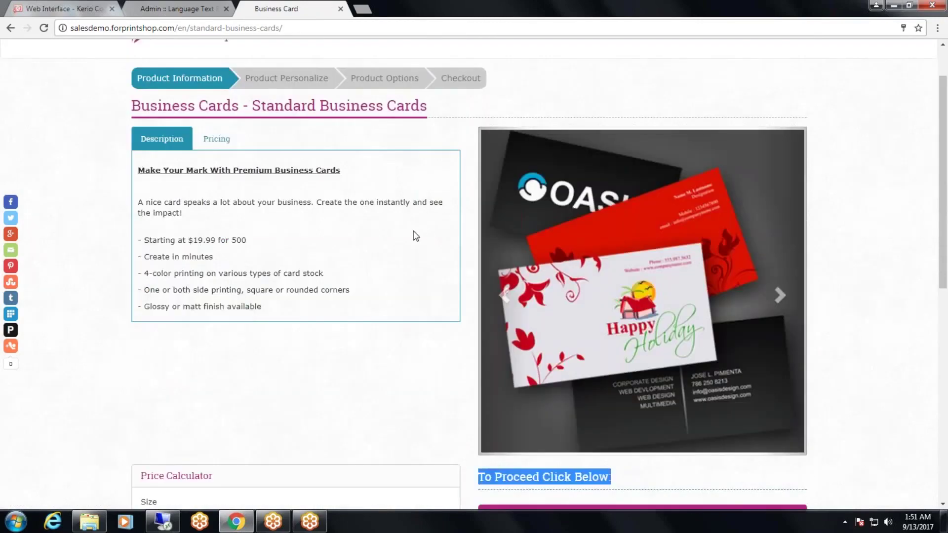
pyautogui.scroll(1, 416, 236)
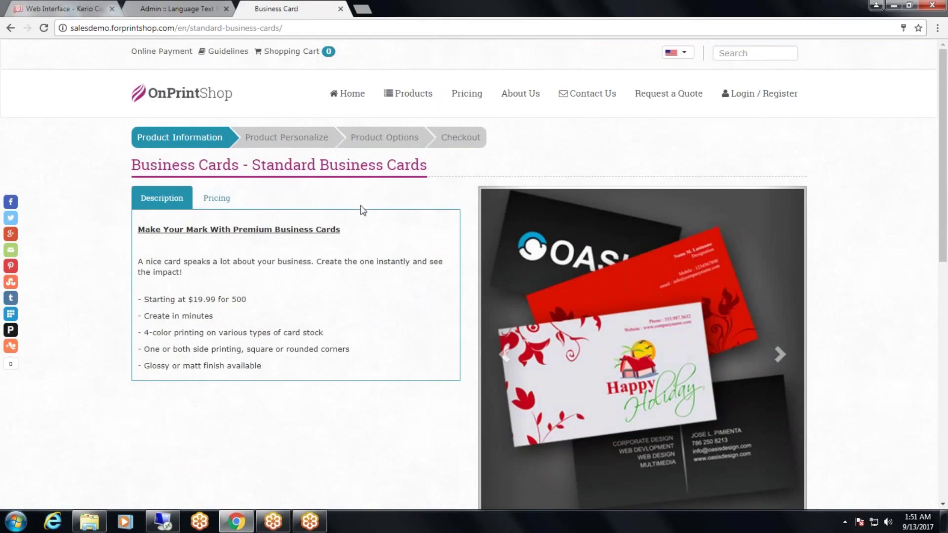
pyautogui.click(189, 9)
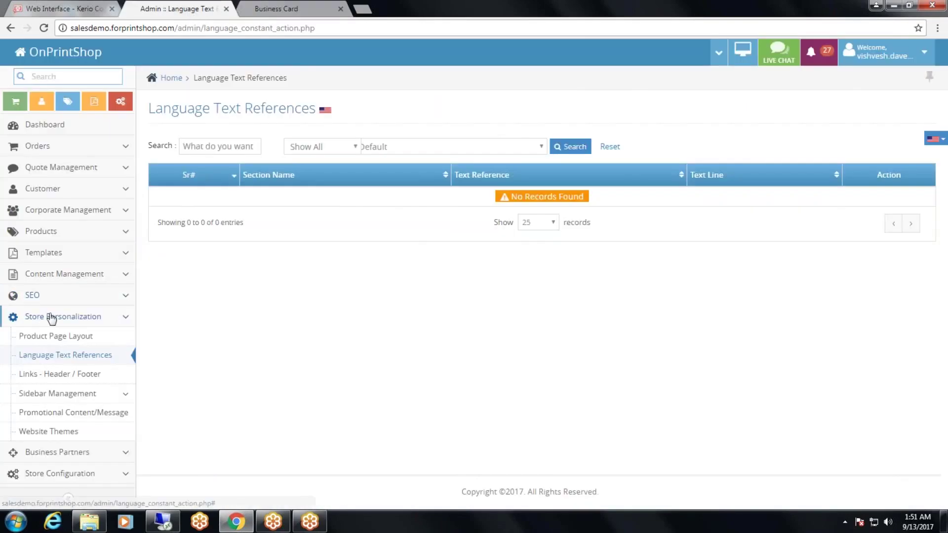